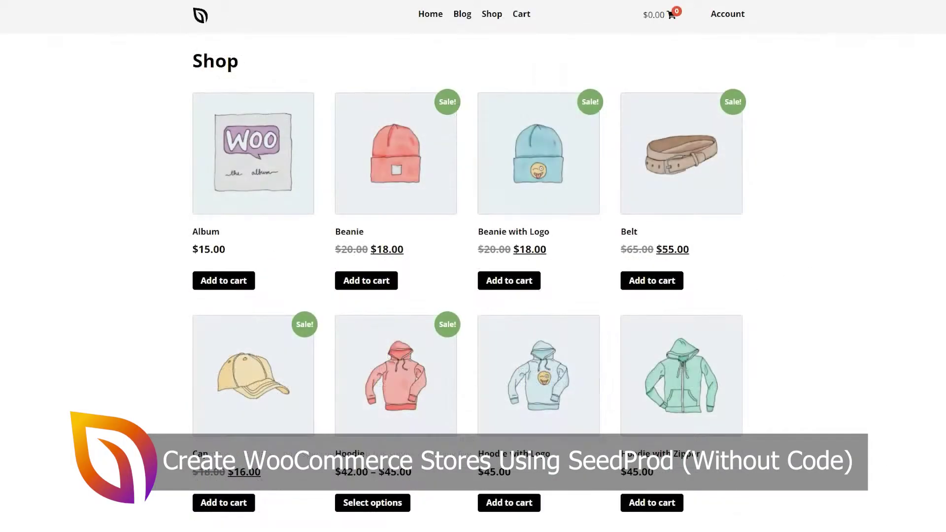
- Scroll down the live Shop page to review its current layout
{"action": "scroll", "coordinate": [473, 266], "scroll_direction": "down", "scroll_amount": 6}
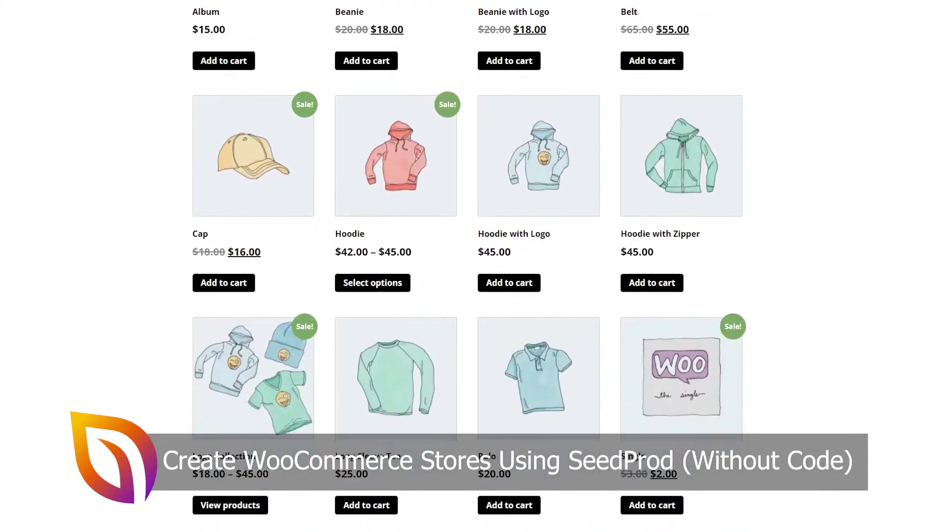
{"action": "scroll", "coordinate": [932, 114], "scroll_direction": "down", "scroll_amount": 2}
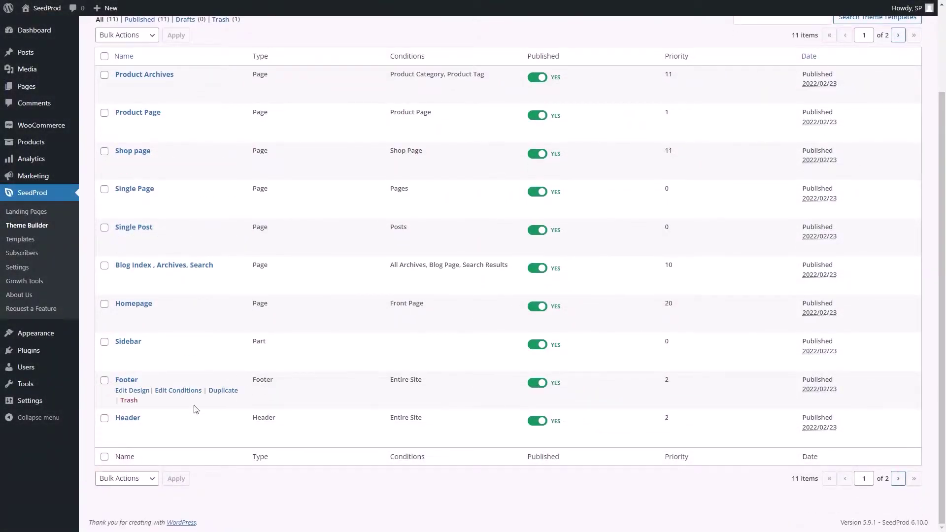
- In the Header template, move the account link ahead of the cart total and rename it Account
{"action": "left_click", "coordinate": [132, 429]}
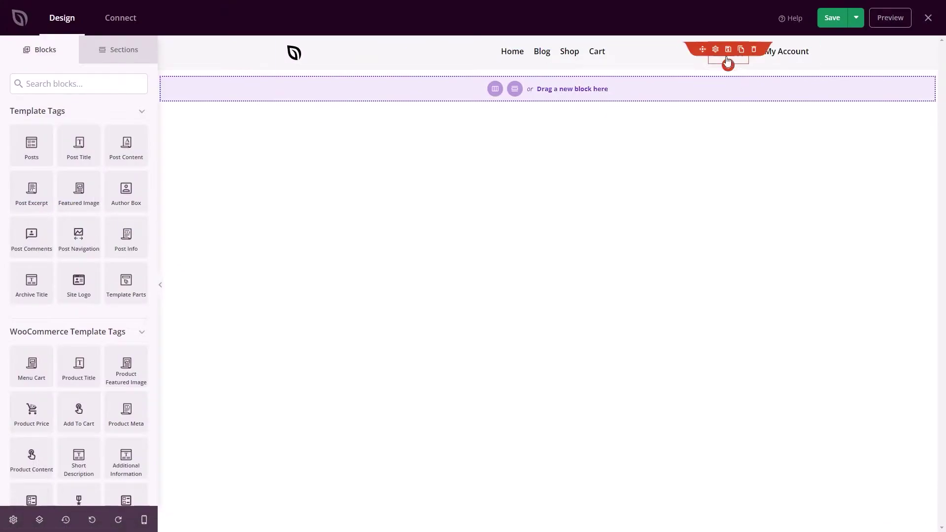
{"action": "left_click", "coordinate": [771, 53]}
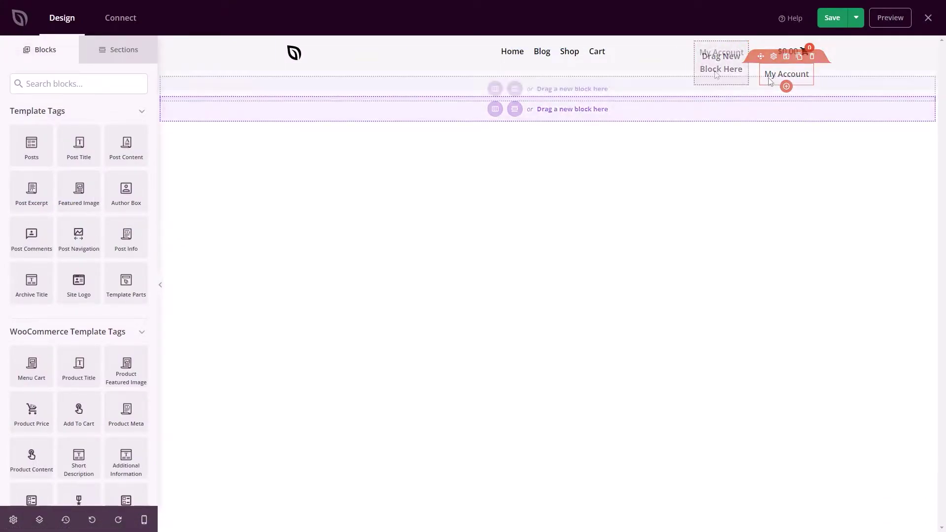
{"action": "left_click", "coordinate": [91, 165]}
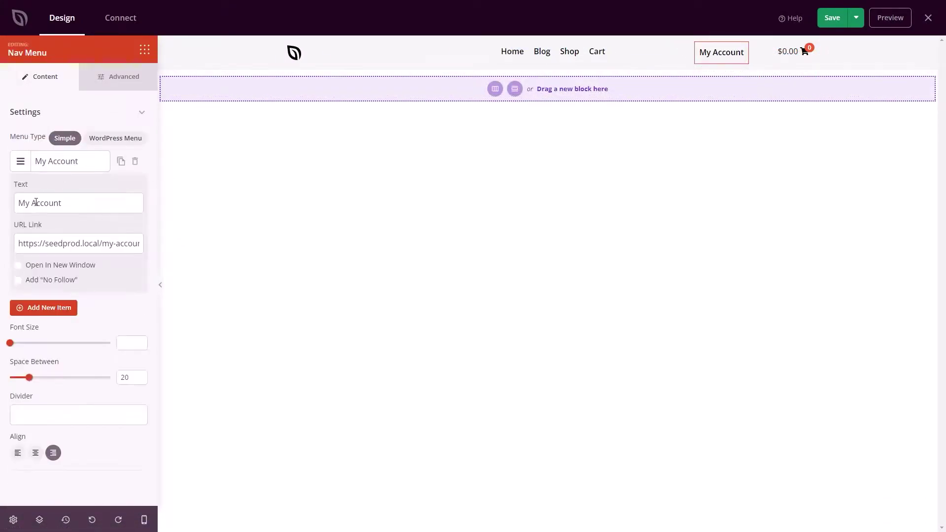
{"action": "left_click", "coordinate": [35, 166]}
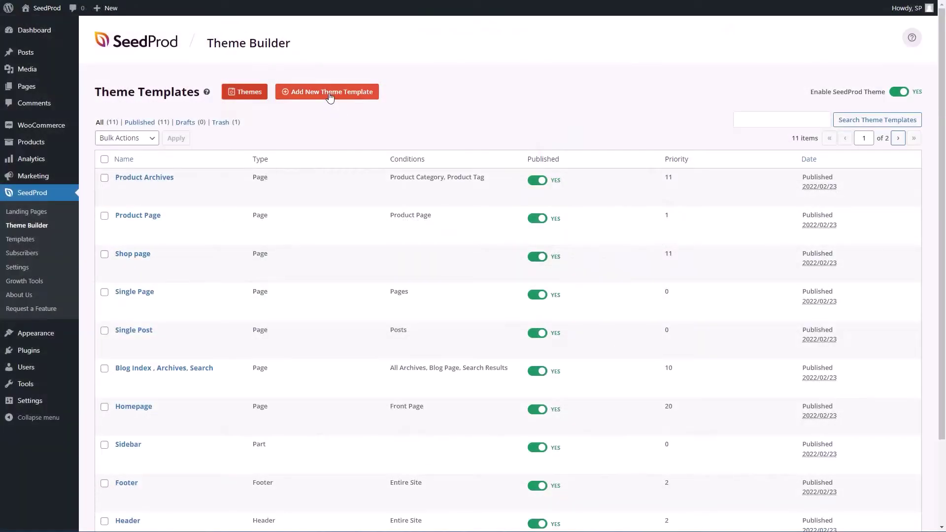
- Start a new theme template named 'Custom Shop Page' with type Archive Product
{"action": "left_click", "coordinate": [330, 93]}
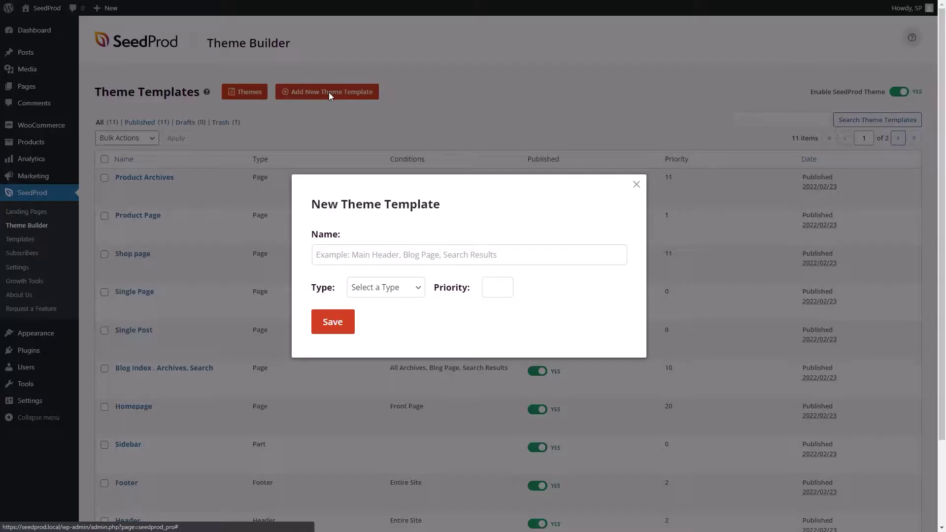
{"action": "type", "text": "Custom Shop Page"}
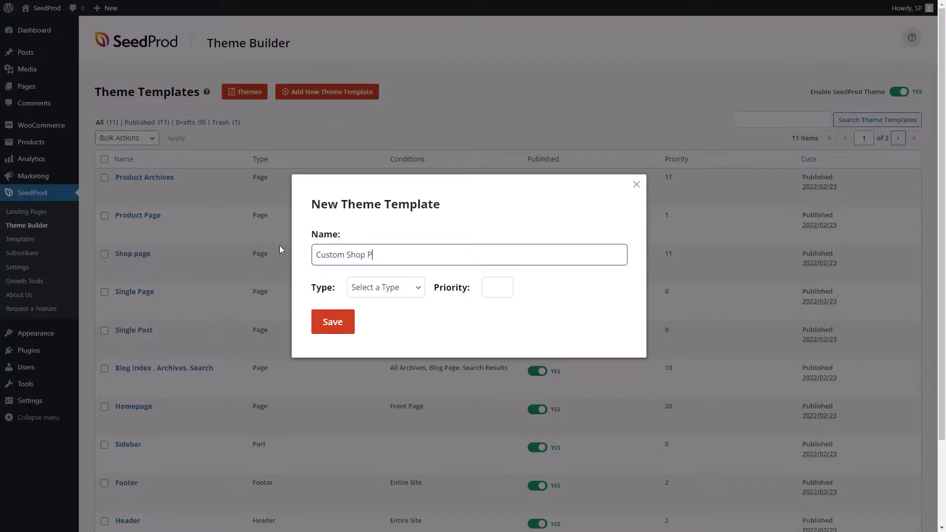
{"action": "left_click", "coordinate": [408, 287]}
{"action": "left_click", "coordinate": [380, 405]}
- Add an include condition for the Shop Page and save the template
{"action": "left_click", "coordinate": [340, 312]}
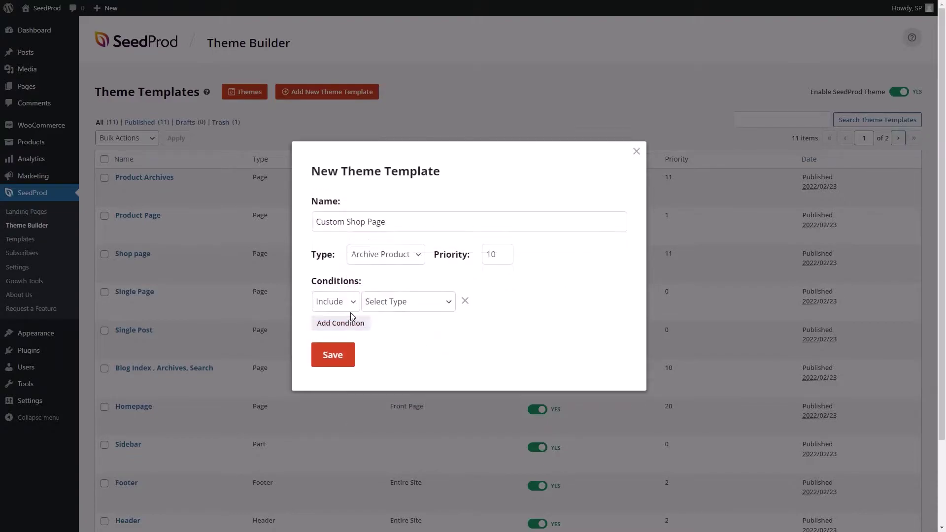
{"action": "left_click", "coordinate": [445, 306]}
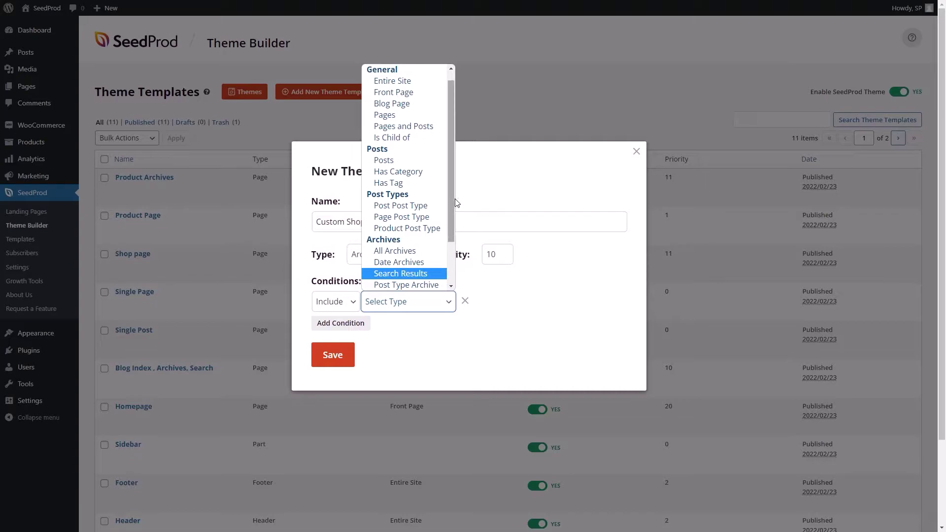
{"action": "scroll", "coordinate": [409, 222], "scroll_direction": "down", "scroll_amount": 2}
{"action": "left_click", "coordinate": [401, 271]}
{"action": "left_click", "coordinate": [333, 357]}
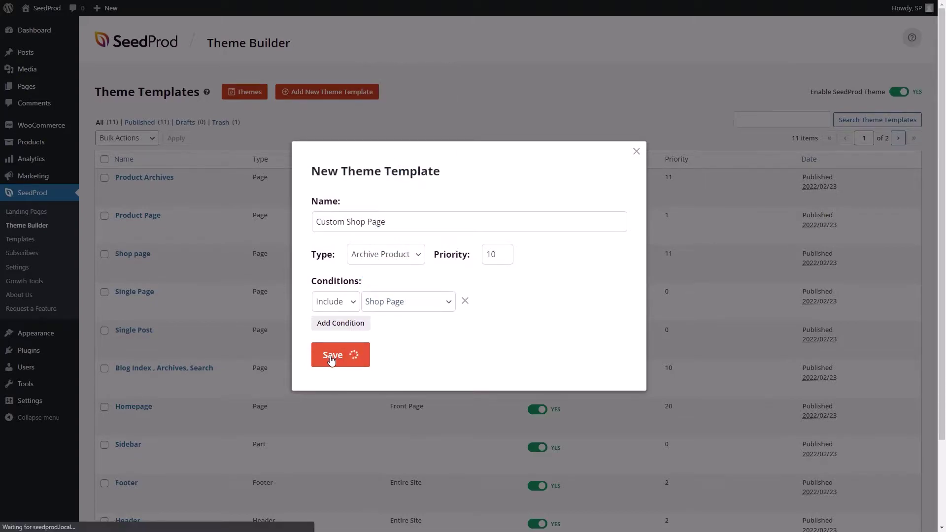
{"action": "scroll", "coordinate": [101, 291], "scroll_direction": "down", "scroll_amount": 5}
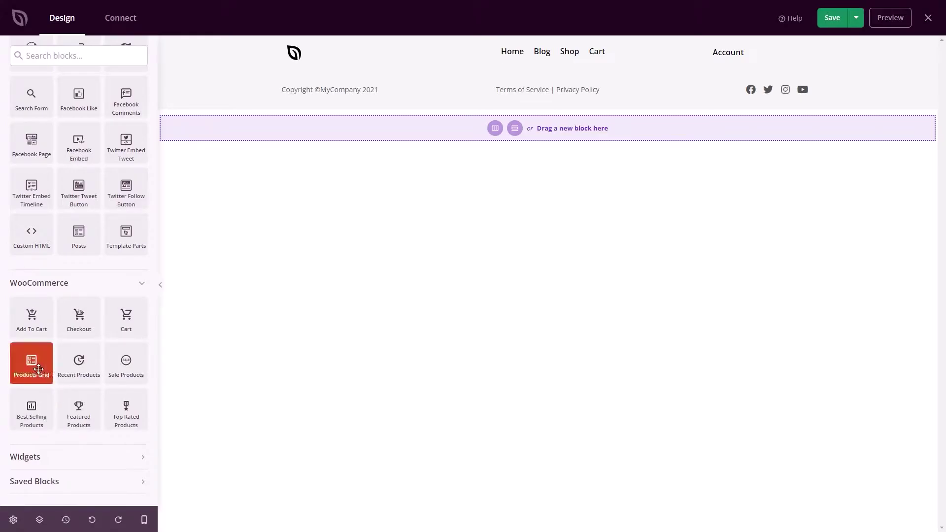
- Drop a Products Grid onto the shop template and set its query type to Best Selling Products
{"action": "left_click_drag", "start_coordinate": [31, 363], "coordinate": [547, 87]}
{"action": "left_click", "coordinate": [530, 88]}
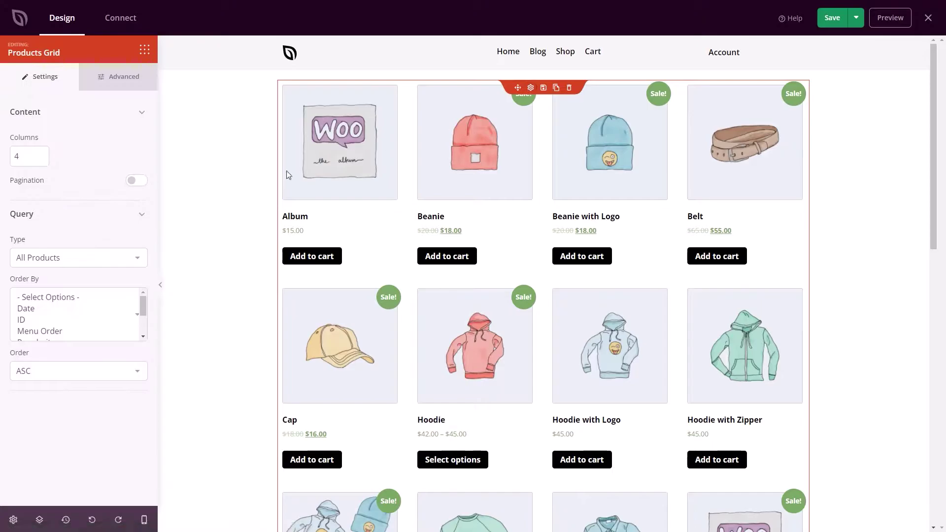
{"action": "left_click", "coordinate": [84, 260]}
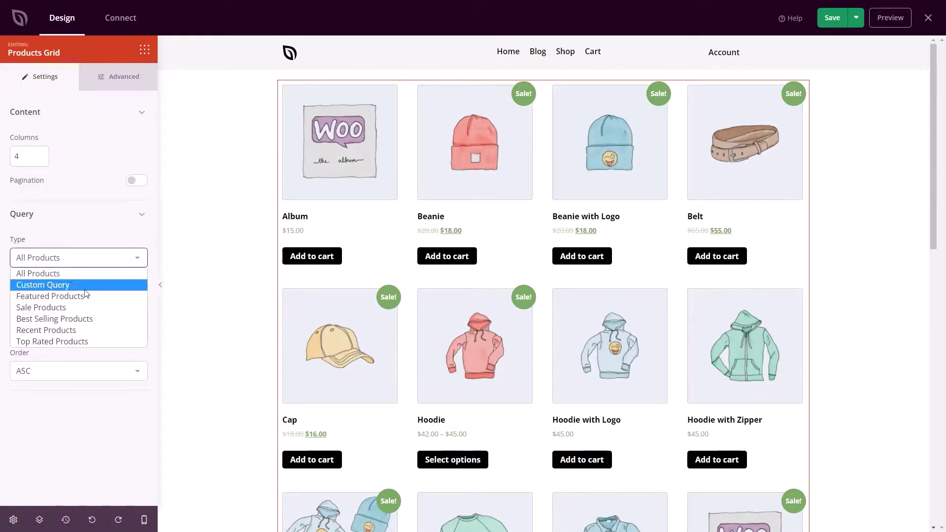
{"action": "left_click", "coordinate": [77, 319]}
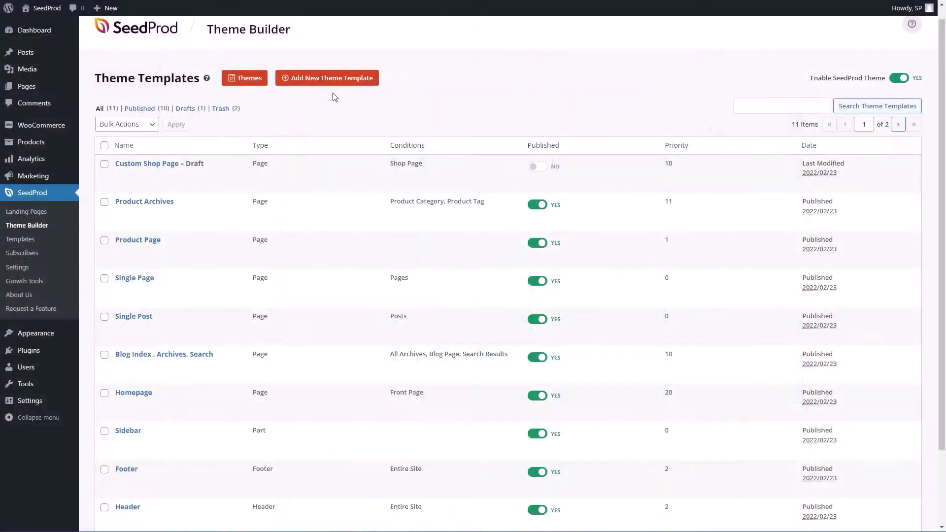
- Create 'My Product Page' as a Single Product template for the Product Page and save it
{"action": "left_click", "coordinate": [327, 79]}
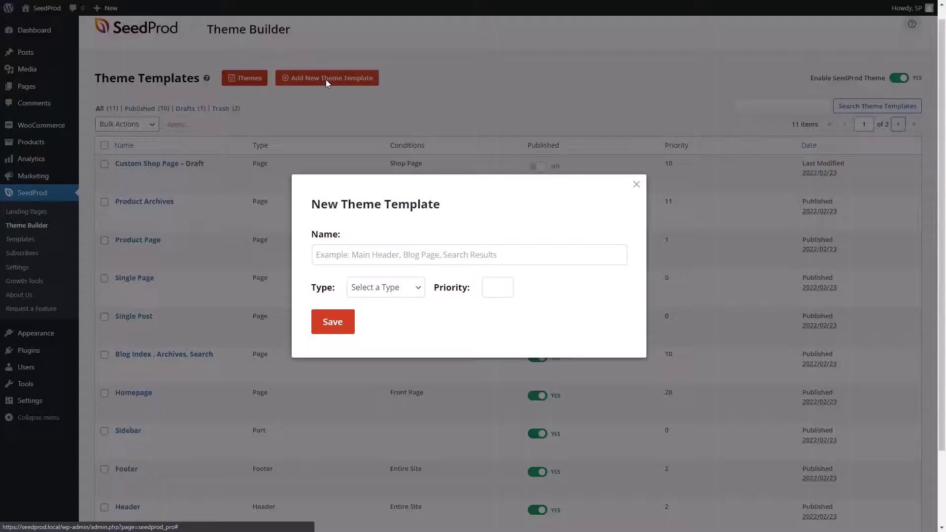
{"action": "type", "text": "My P"}
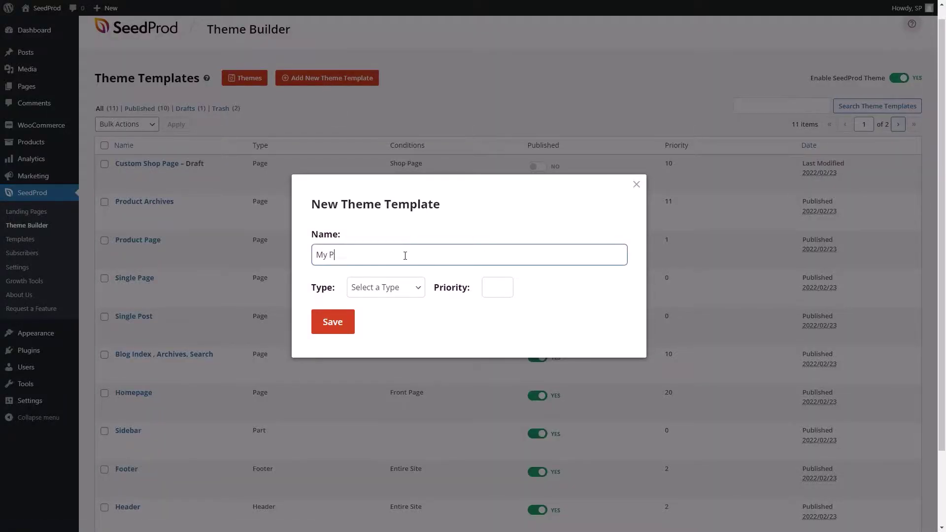
{"action": "type", "text": "roduct Page"}
{"action": "left_click", "coordinate": [387, 287]}
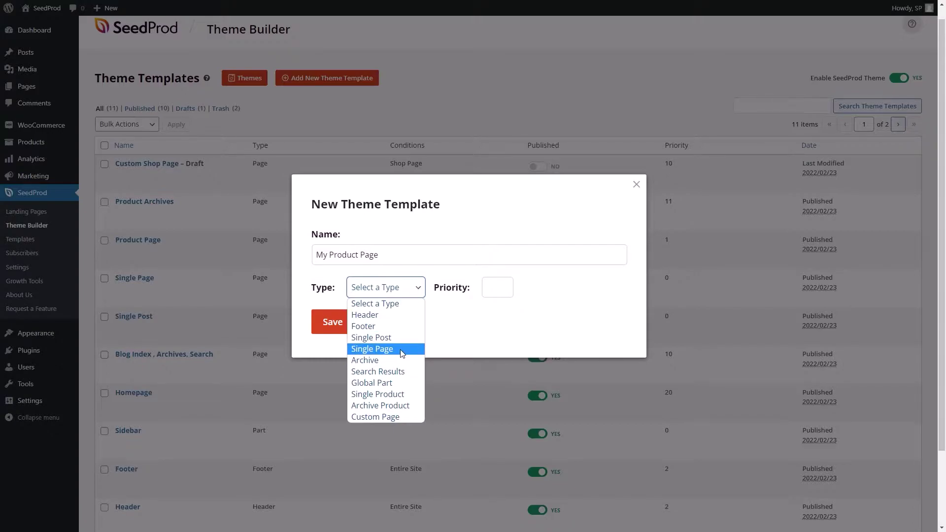
{"action": "left_click", "coordinate": [381, 394]}
{"action": "left_click", "coordinate": [347, 354]}
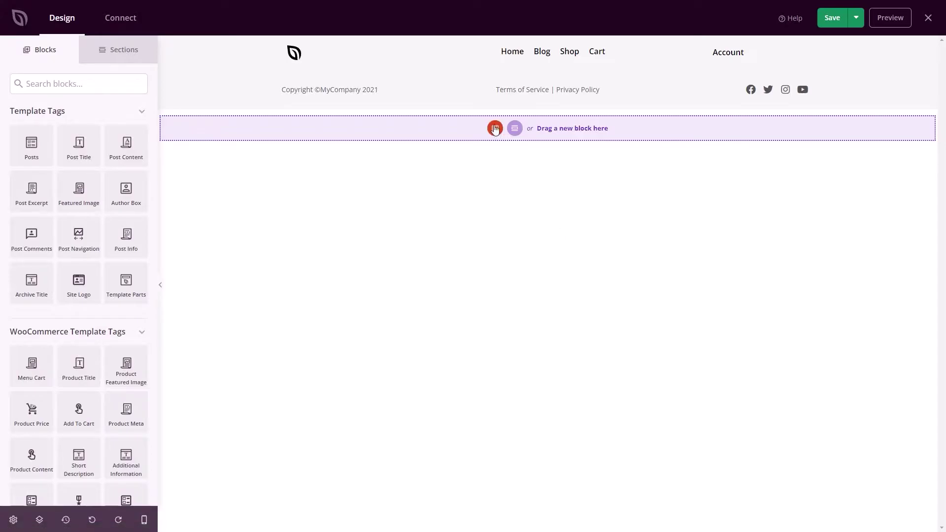
- Add a two-column section with product title, featured image, product content and data tabs
{"action": "left_click", "coordinate": [495, 128]}
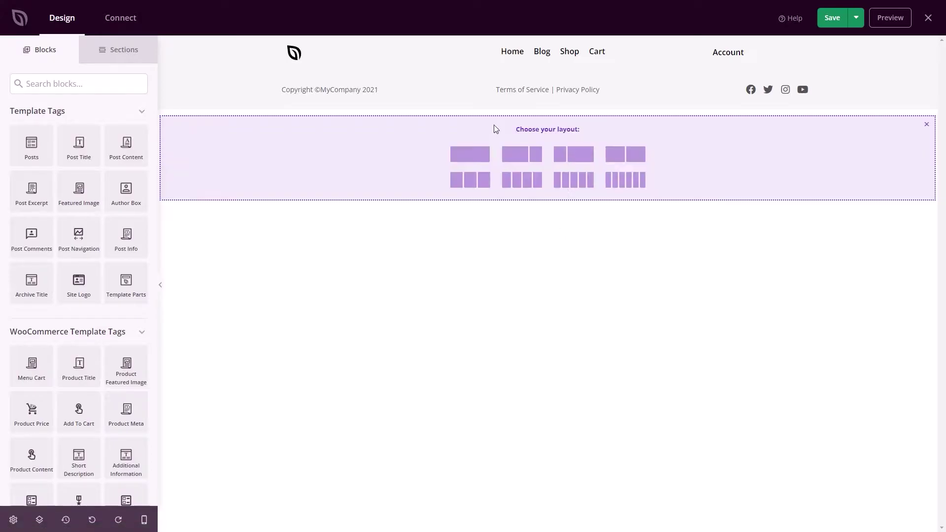
{"action": "left_click", "coordinate": [546, 158]}
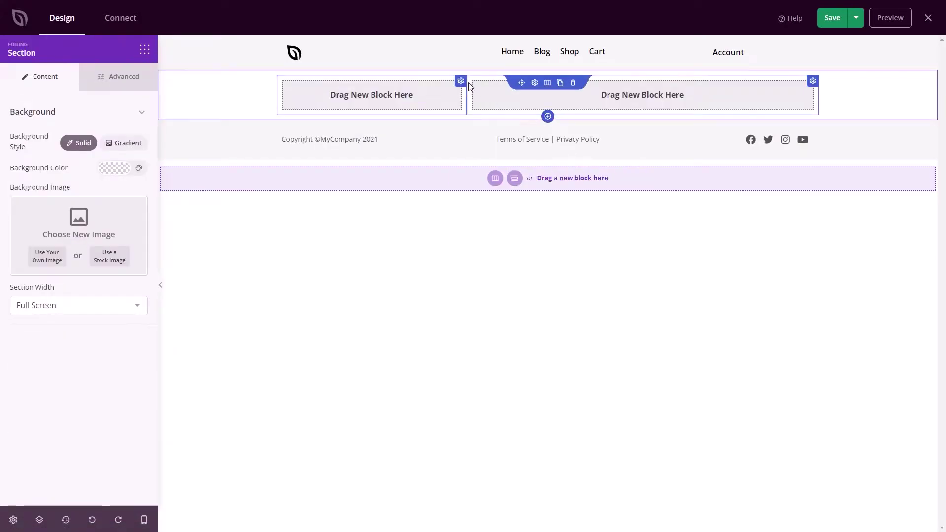
{"action": "left_click", "coordinate": [345, 207]}
{"action": "left_click_drag", "start_coordinate": [79, 268], "coordinate": [498, 103]}
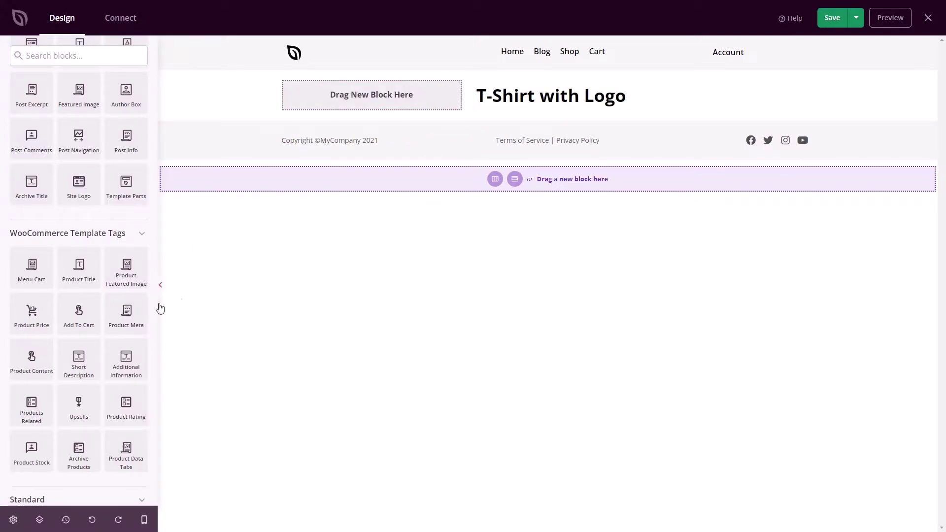
{"action": "left_click_drag", "start_coordinate": [126, 268], "coordinate": [371, 106]}
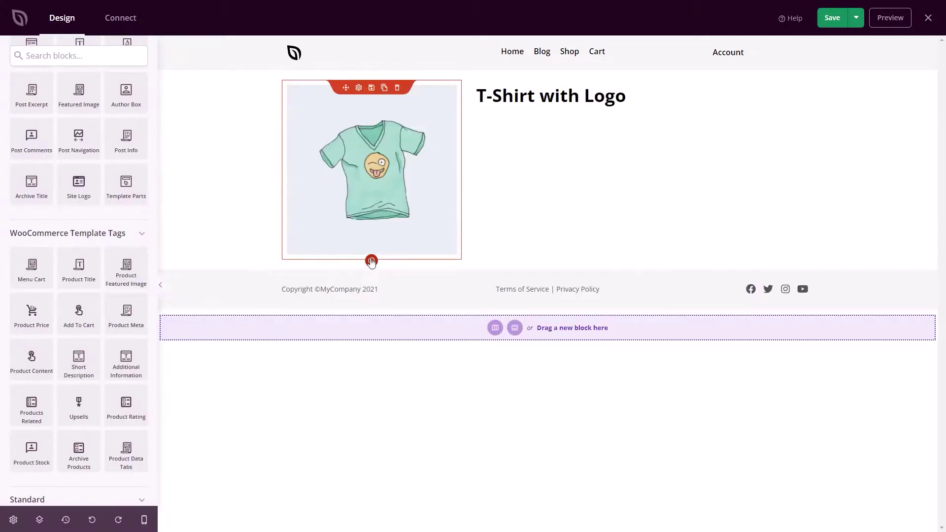
{"action": "left_click_drag", "start_coordinate": [32, 357], "coordinate": [545, 131]}
{"action": "left_click_drag", "start_coordinate": [126, 450], "coordinate": [437, 282]}
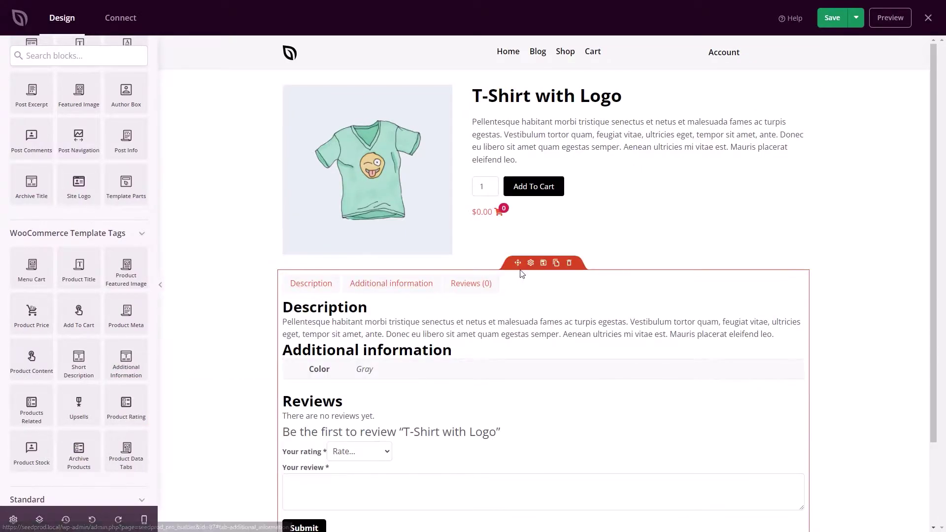
- Give the product featured image a border radius of 65
{"action": "left_click", "coordinate": [367, 170]}
{"action": "scroll", "coordinate": [106, 211], "scroll_direction": "down", "scroll_amount": 5}
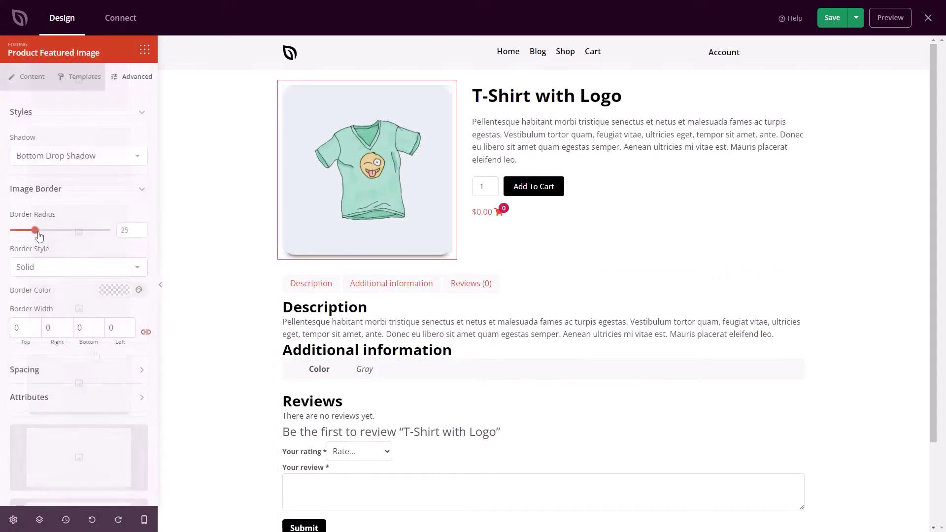
{"action": "left_click_drag", "start_coordinate": [38, 228], "coordinate": [75, 229]}
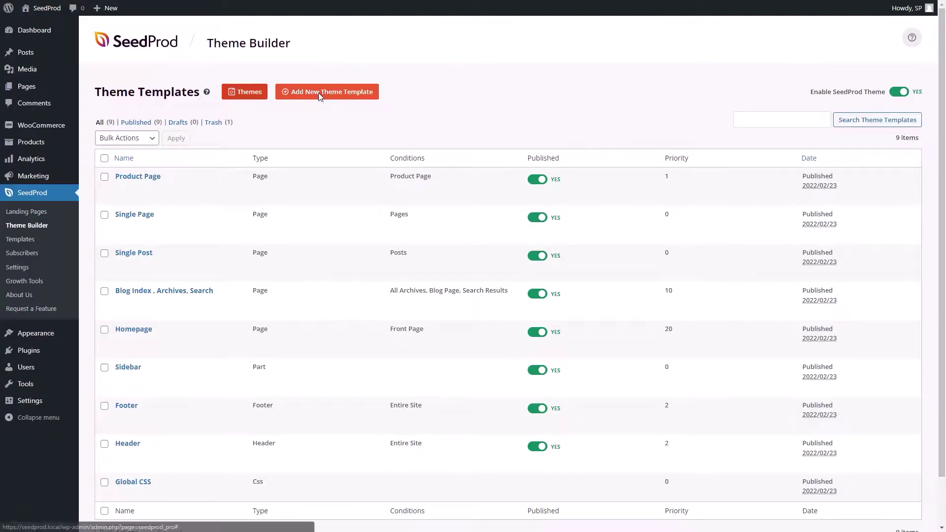
- Create 'My Product Archive' as an Archive Product template and begin adding a section
{"action": "left_click", "coordinate": [321, 93]}
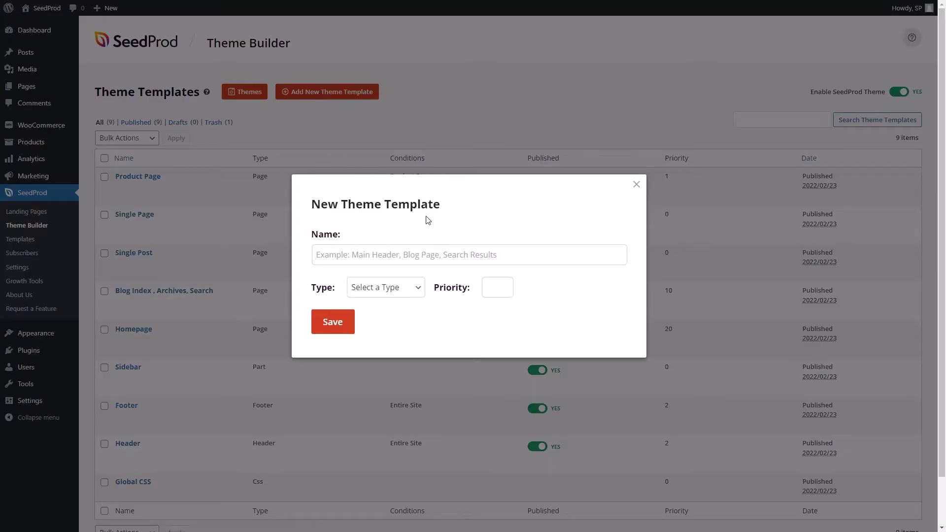
{"action": "left_click", "coordinate": [414, 255]}
{"action": "type", "text": "M"}
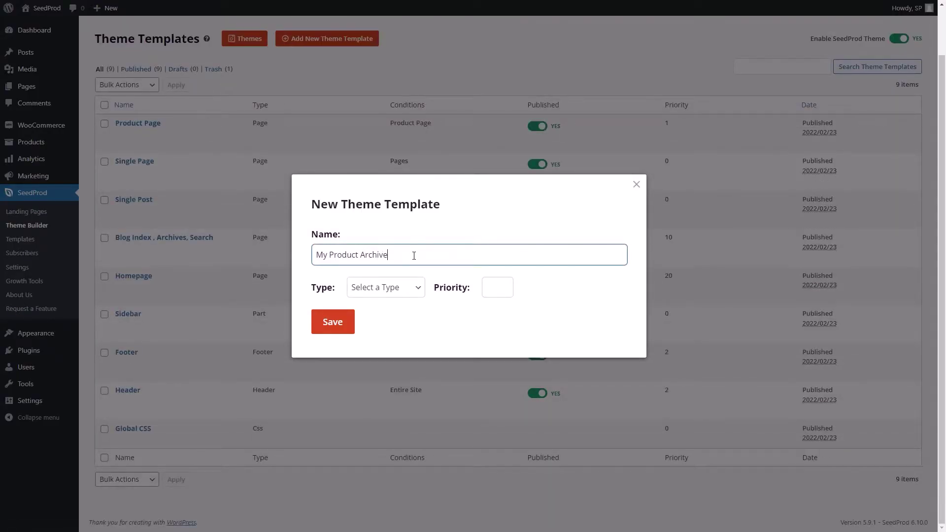
{"action": "type", "text": "y Product Archive"}
{"action": "left_click", "coordinate": [386, 287]}
{"action": "left_click", "coordinate": [420, 373]}
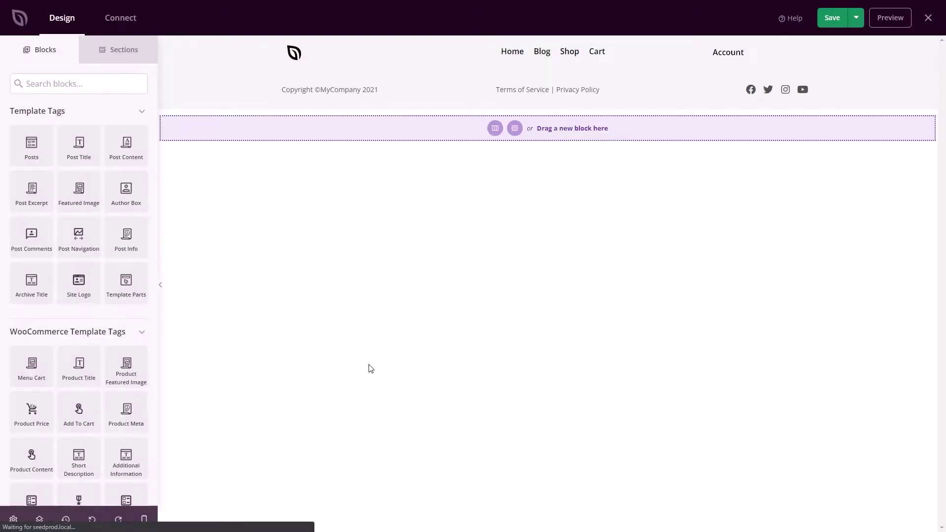
{"action": "left_click", "coordinate": [493, 129]}
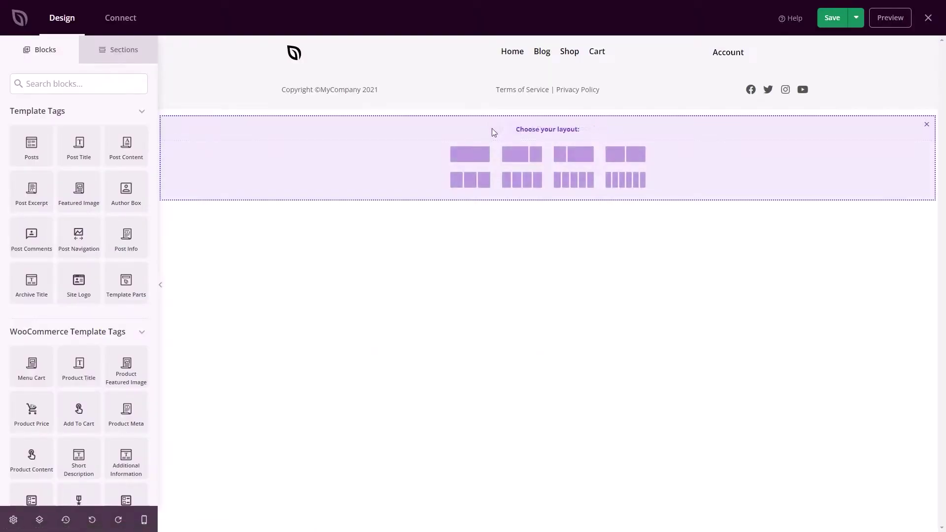
- Add a one-column row with a Post Title set to H2 and left-aligned
{"action": "left_click", "coordinate": [483, 160]}
{"action": "left_click_drag", "start_coordinate": [105, 149], "coordinate": [376, 95]}
{"action": "left_click", "coordinate": [537, 89]}
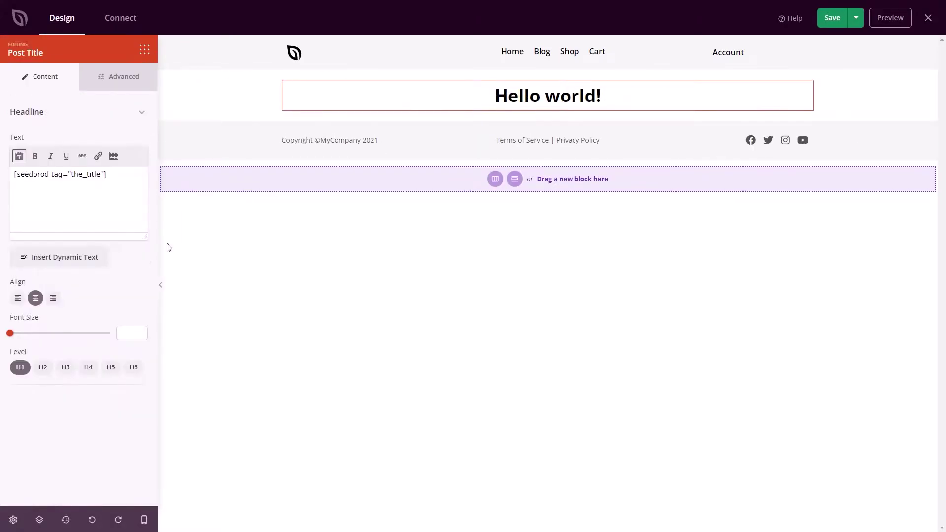
{"action": "left_click", "coordinate": [44, 369]}
{"action": "left_click", "coordinate": [18, 298]}
{"action": "left_click", "coordinate": [145, 50]}
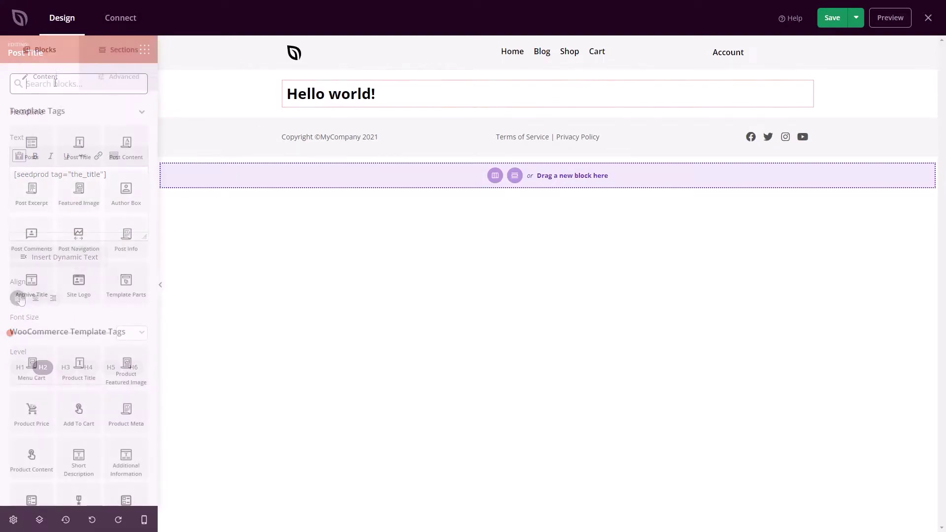
- Place a Divider under the title, coloured #C4C4C4
{"action": "left_click", "coordinate": [53, 83]}
{"action": "type", "text": "div"}
{"action": "left_click_drag", "start_coordinate": [32, 227], "coordinate": [451, 127]}
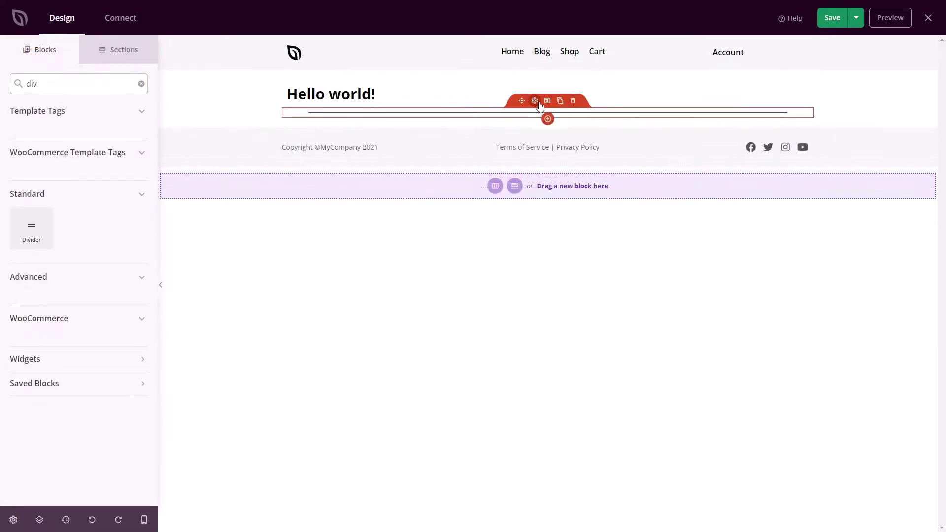
{"action": "left_click", "coordinate": [120, 180]}
{"action": "left_click_drag", "start_coordinate": [90, 209], "coordinate": [87, 215]}
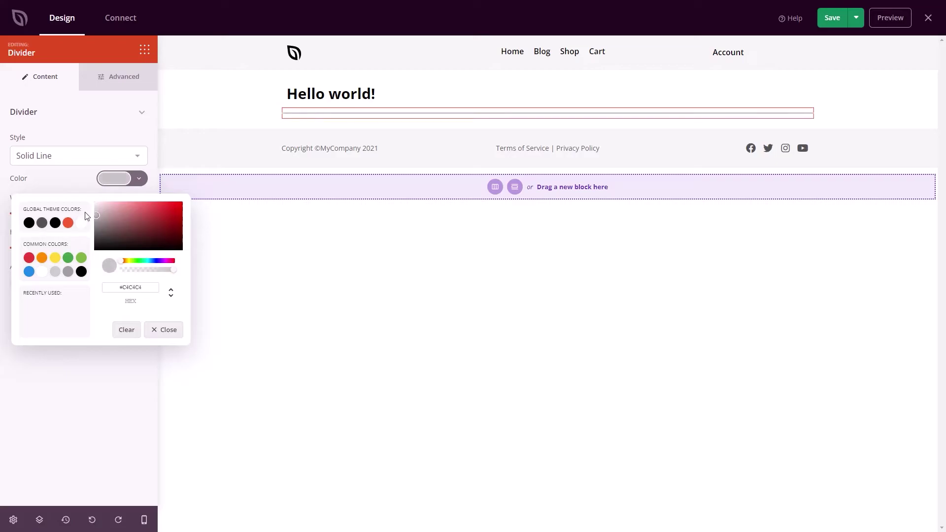
{"action": "left_click", "coordinate": [145, 49]}
- Add the Archive Products block beneath the divider and save the template
{"action": "scroll", "coordinate": [79, 296], "scroll_direction": "down", "scroll_amount": 2}
{"action": "left_click_drag", "start_coordinate": [78, 448], "coordinate": [341, 129]}
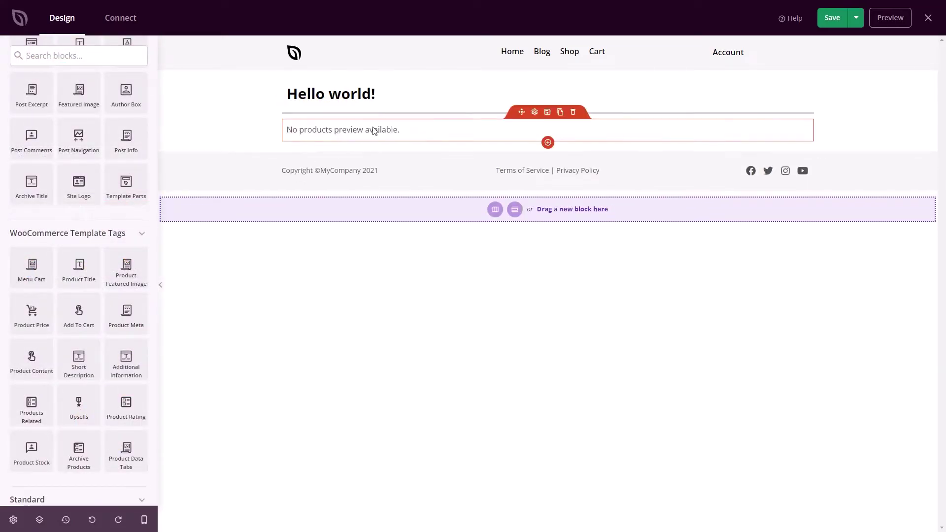
{"action": "left_click", "coordinate": [523, 112]}
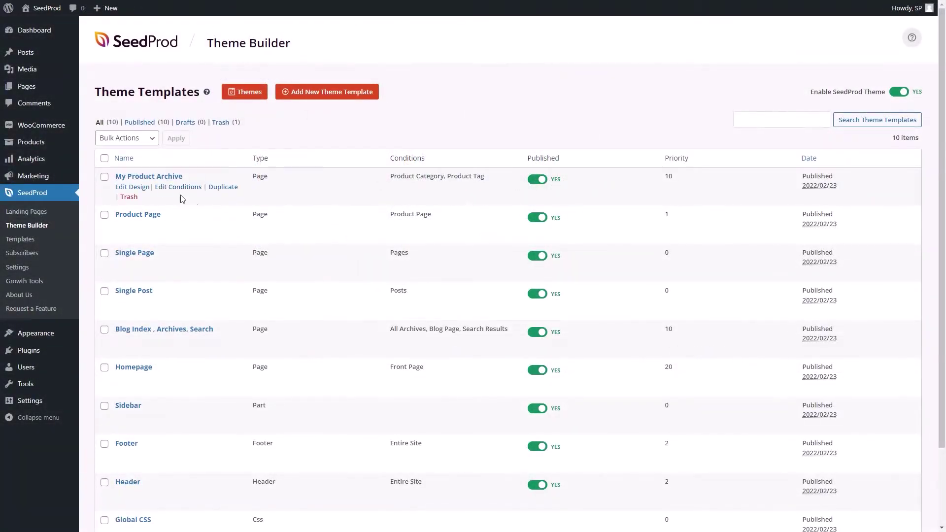
- Open the Cart page from All Pages and switch it to the SeedProd builder
{"action": "mouse_move", "coordinate": [32, 86]}
{"action": "left_click", "coordinate": [94, 88]}
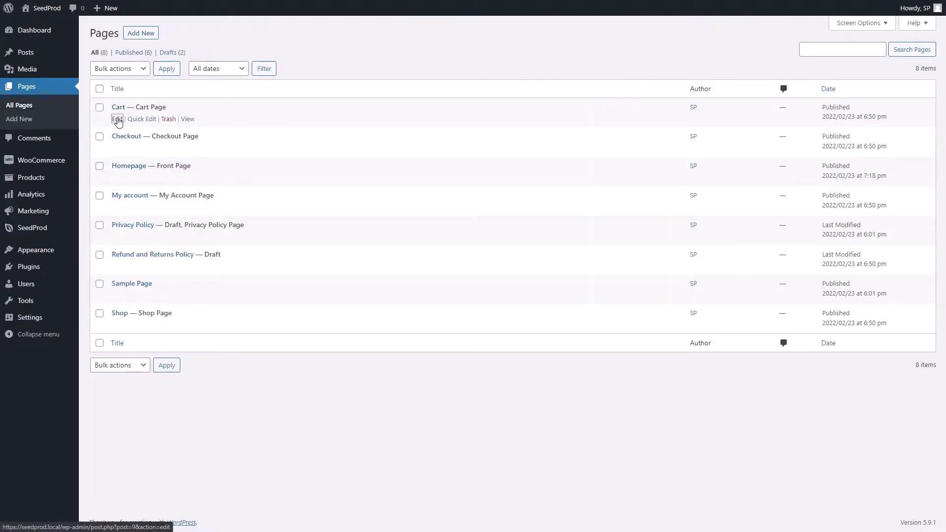
{"action": "left_click", "coordinate": [117, 119]}
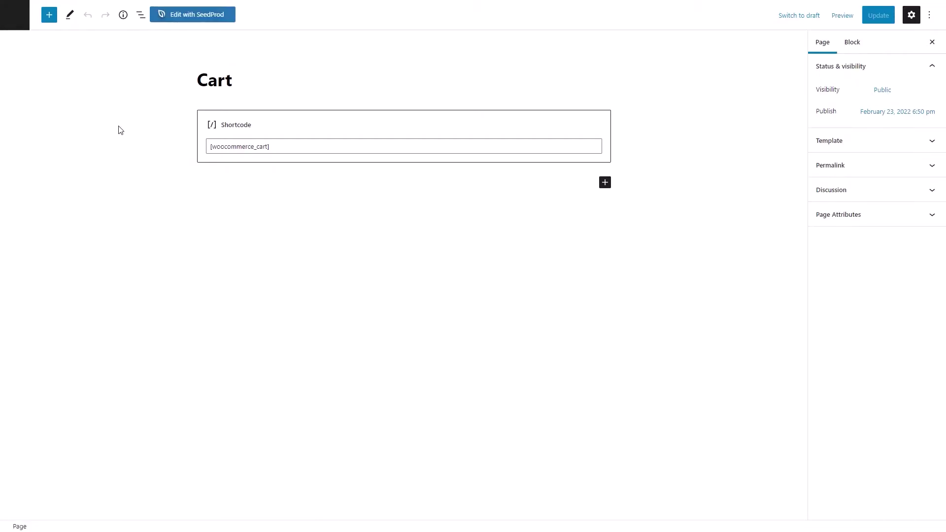
{"action": "left_click", "coordinate": [190, 18]}
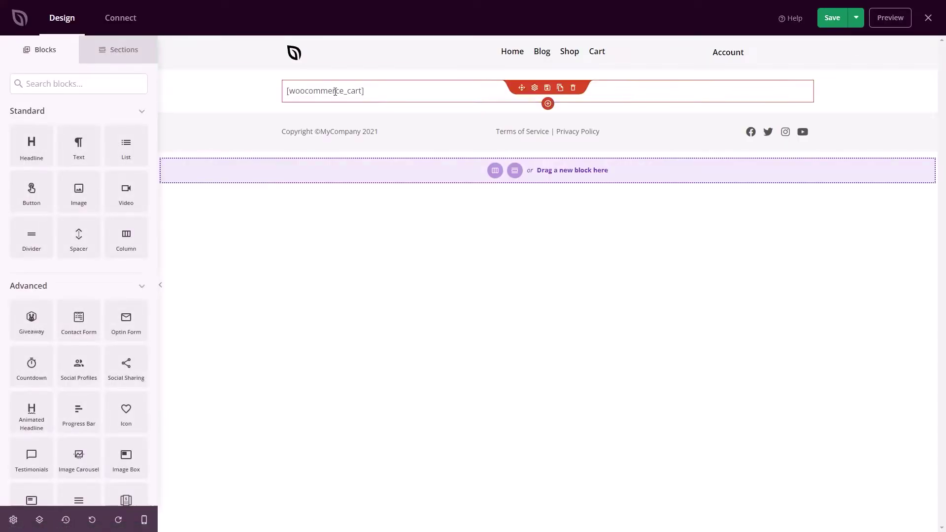
- Replace the cart shortcode with a Cart block and a Best Selling Products block side by side
{"action": "left_click", "coordinate": [574, 88]}
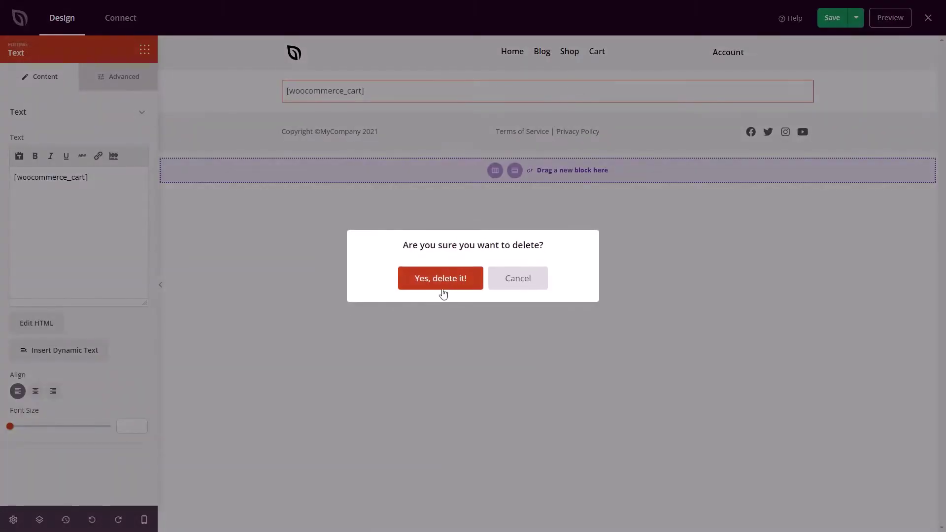
{"action": "left_click", "coordinate": [451, 278]}
{"action": "type", "text": "cart"}
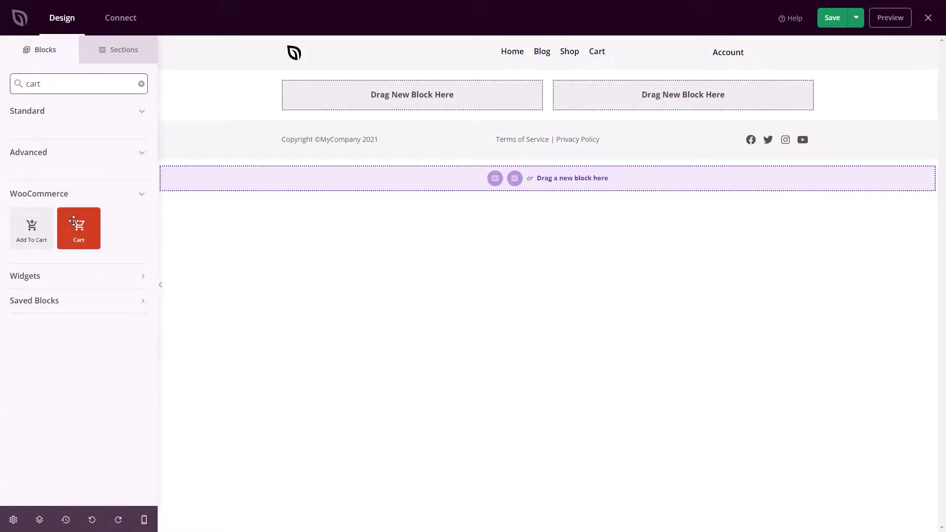
{"action": "left_click_drag", "start_coordinate": [118, 231], "coordinate": [392, 94]}
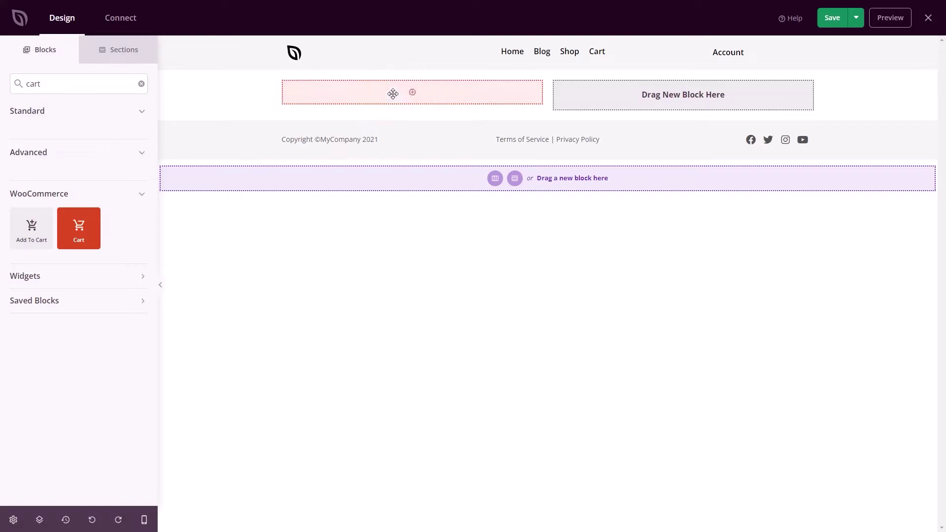
{"action": "scroll", "coordinate": [98, 385], "scroll_direction": "down", "scroll_amount": 5}
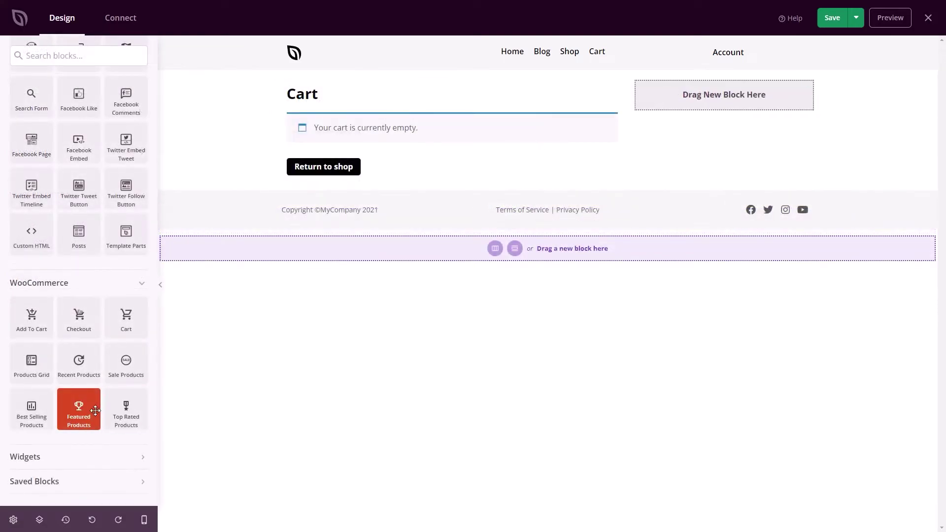
{"action": "left_click_drag", "start_coordinate": [58, 414], "coordinate": [737, 96]}
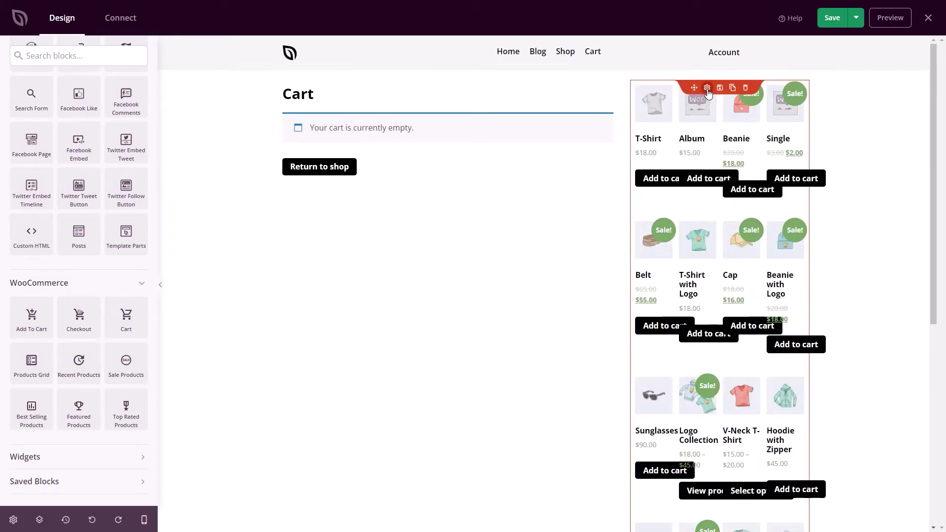
- Limit best sellers to 4 without pagination, widen their column, and save the page
{"action": "left_click", "coordinate": [707, 88]}
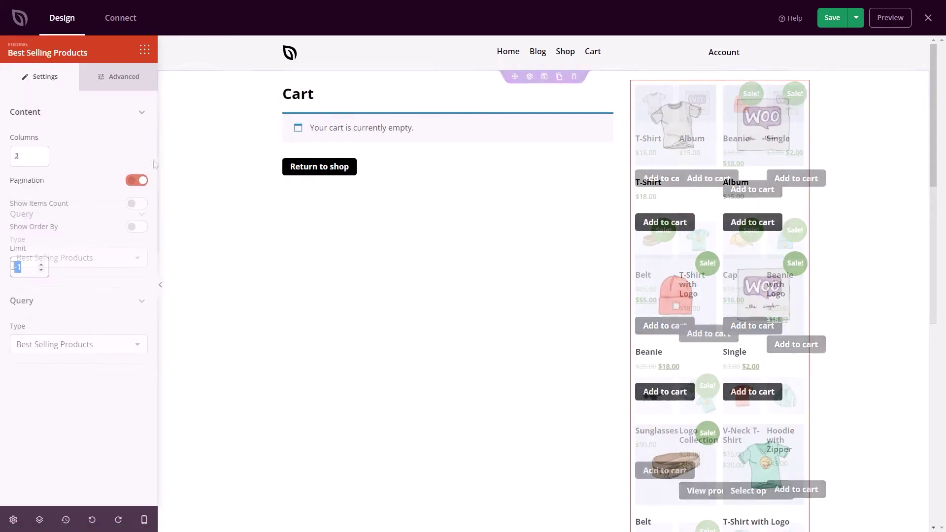
{"action": "type", "text": "4"}
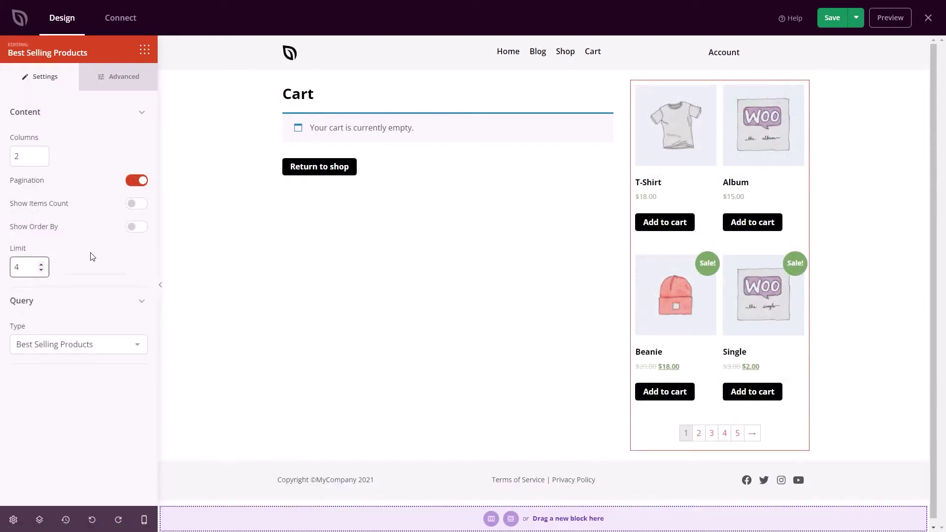
{"action": "left_click", "coordinate": [137, 181]}
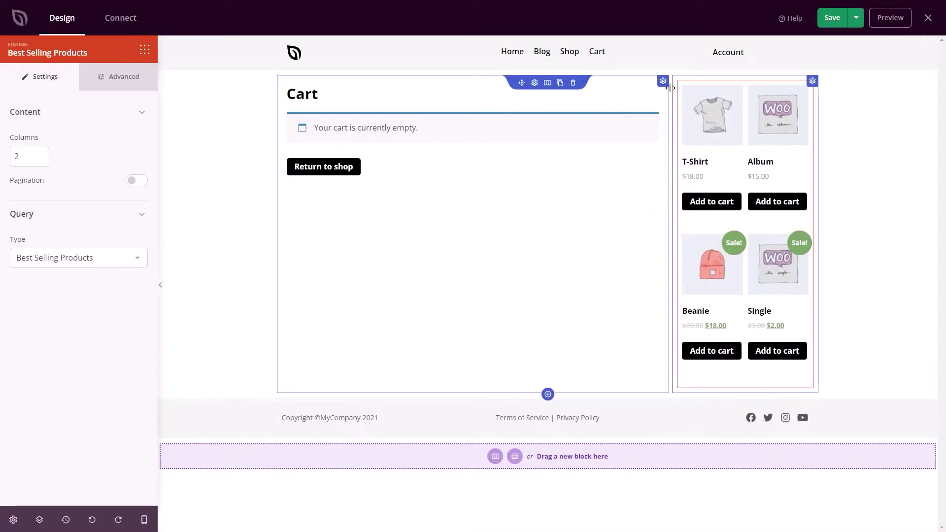
{"action": "mouse_move", "coordinate": [673, 88]}
{"action": "left_mouse_down"}
{"action": "mouse_move", "coordinate": [640, 90]}
{"action": "mouse_move", "coordinate": [662, 97]}
{"action": "left_mouse_up"}
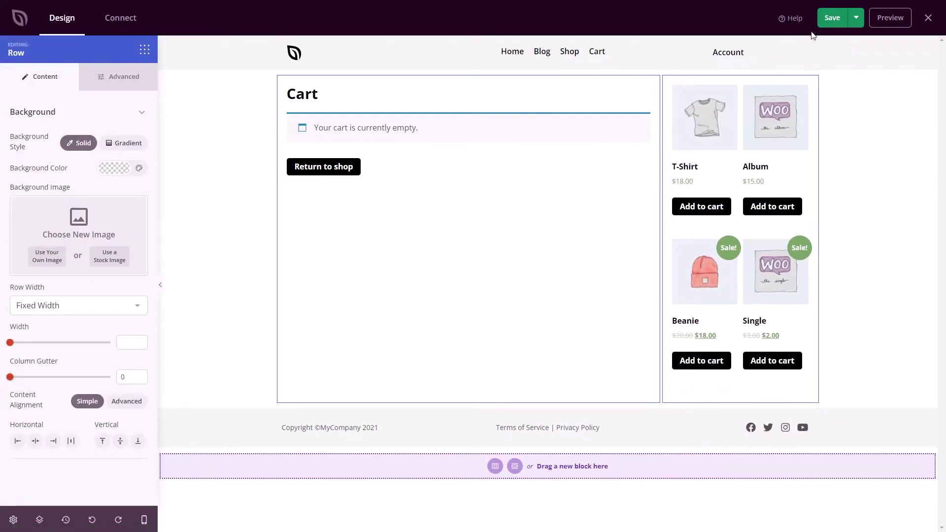
{"action": "left_click", "coordinate": [828, 20]}
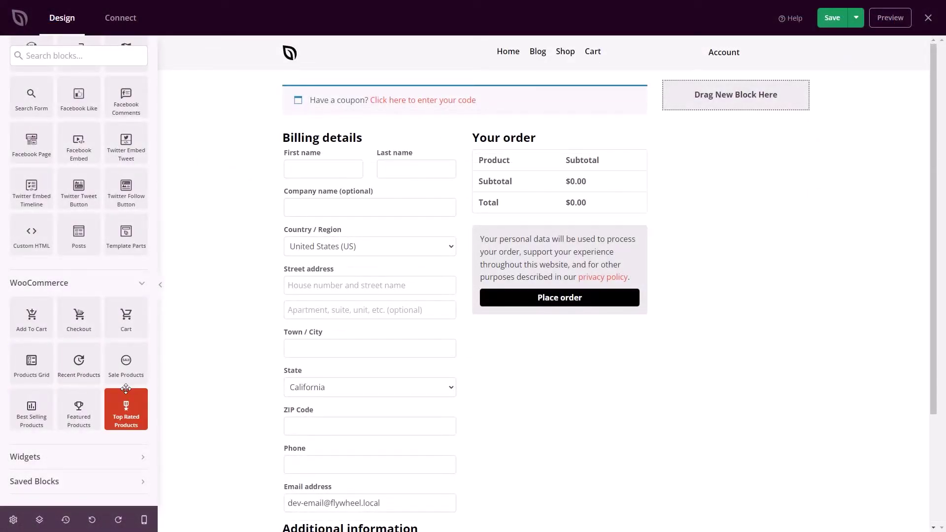
- Place a Sale Products grid in the right drop zone beside the checkout form and make its Sale badges red
{"action": "left_click_drag", "start_coordinate": [127, 362], "coordinate": [730, 93]}
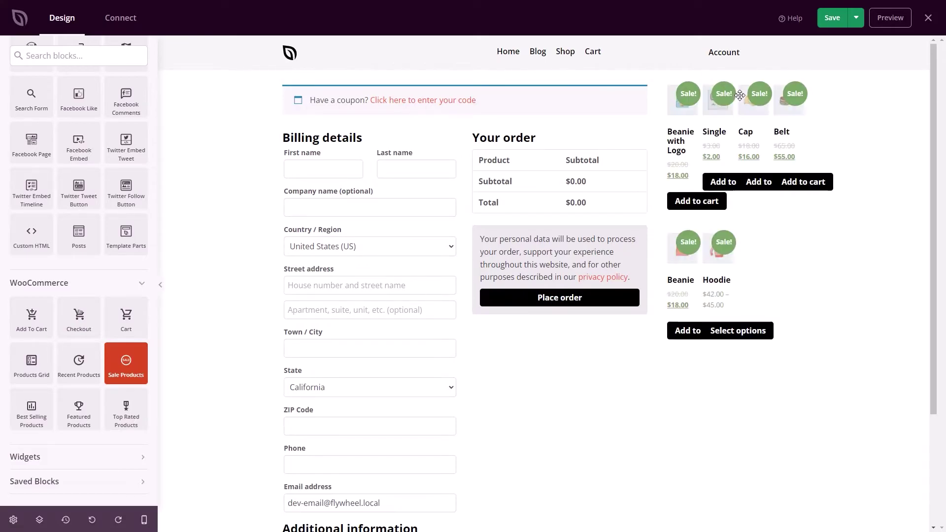
{"action": "mouse_move", "coordinate": [148, 276]}
{"action": "left_mouse_down"}
{"action": "mouse_move", "coordinate": [154, 268]}
{"action": "mouse_move", "coordinate": [148, 276]}
{"action": "mouse_move", "coordinate": [123, 269]}
{"action": "mouse_move", "coordinate": [134, 292]}
{"action": "mouse_move", "coordinate": [148, 280]}
{"action": "left_mouse_up"}
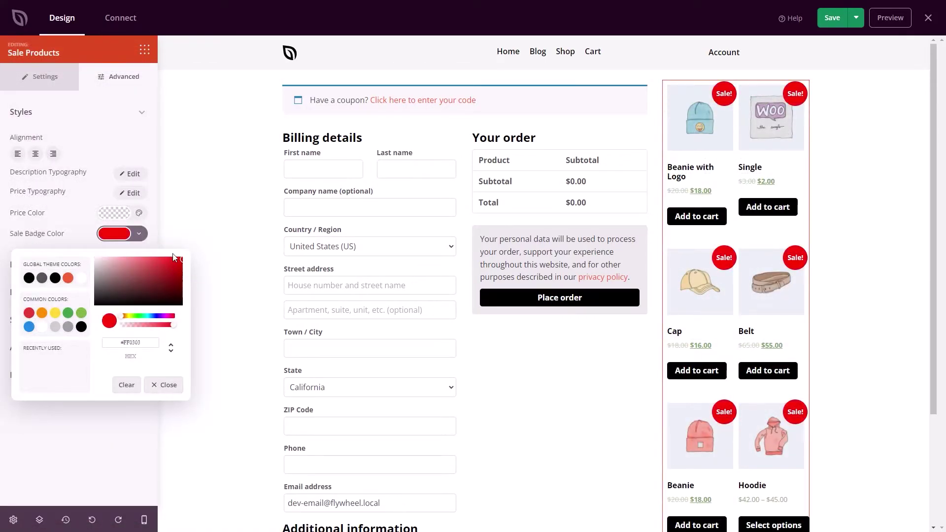
{"action": "left_click", "coordinate": [77, 228]}
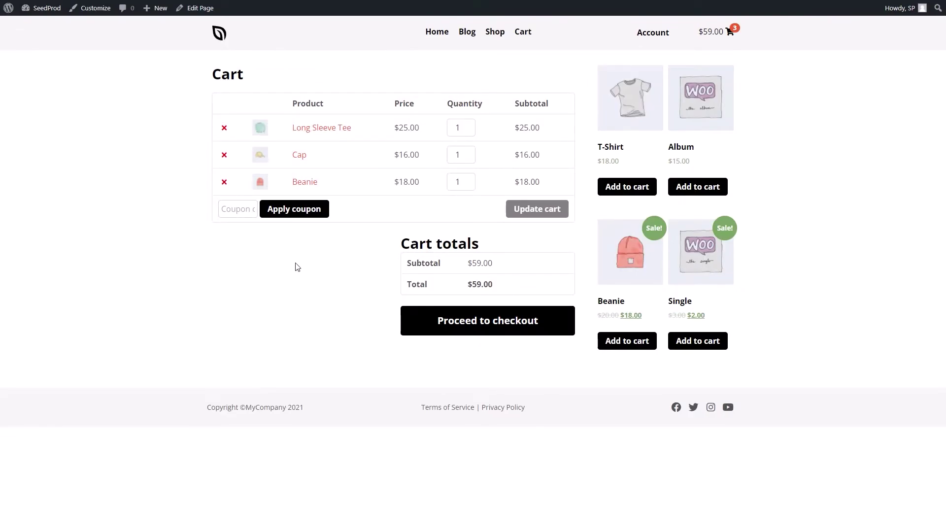
- Proceed to checkout, then add the Long Sleeve Tee, Polo and Album from the shop
{"action": "left_click", "coordinate": [504, 324]}
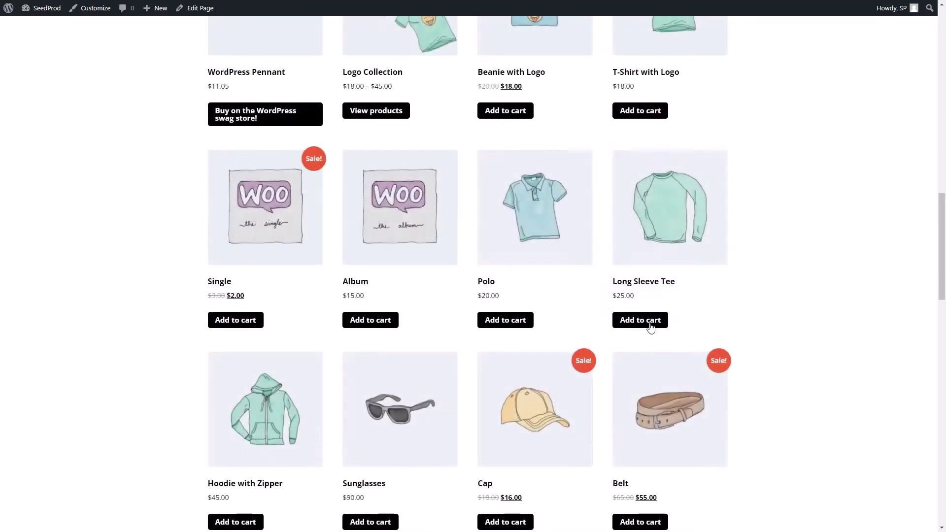
{"action": "left_click", "coordinate": [645, 320]}
{"action": "left_click", "coordinate": [507, 326]}
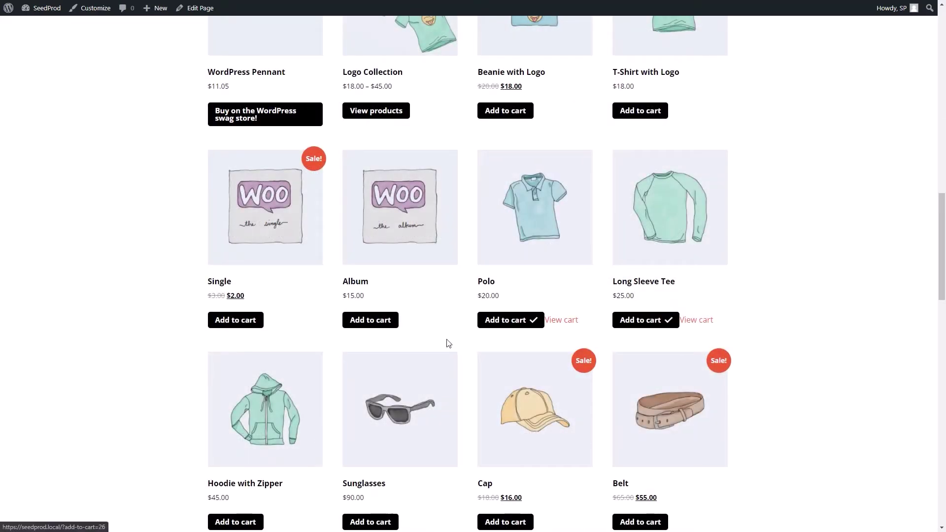
{"action": "left_click", "coordinate": [371, 323]}
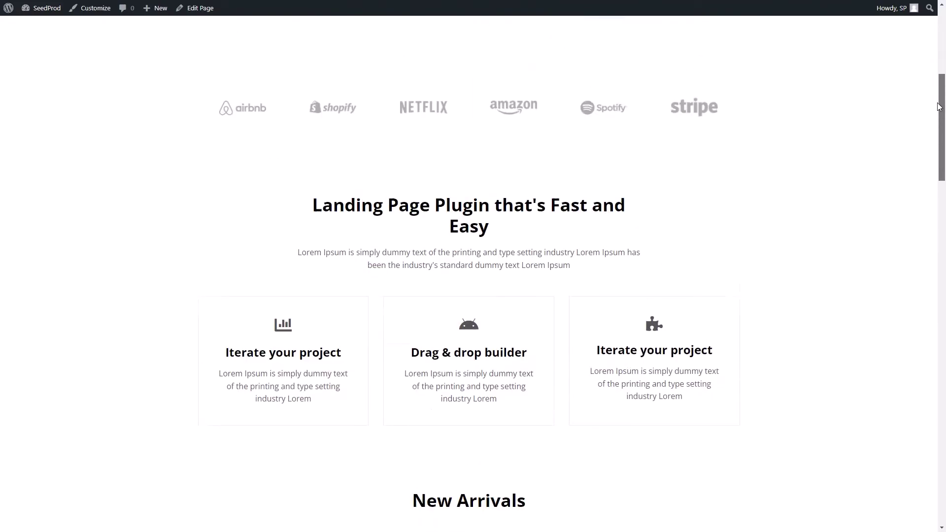
- Add the Belt and Sunglasses, bringing the header cart total to $327.00
{"action": "scroll", "coordinate": [935, 39], "scroll_direction": "up", "scroll_amount": 6}
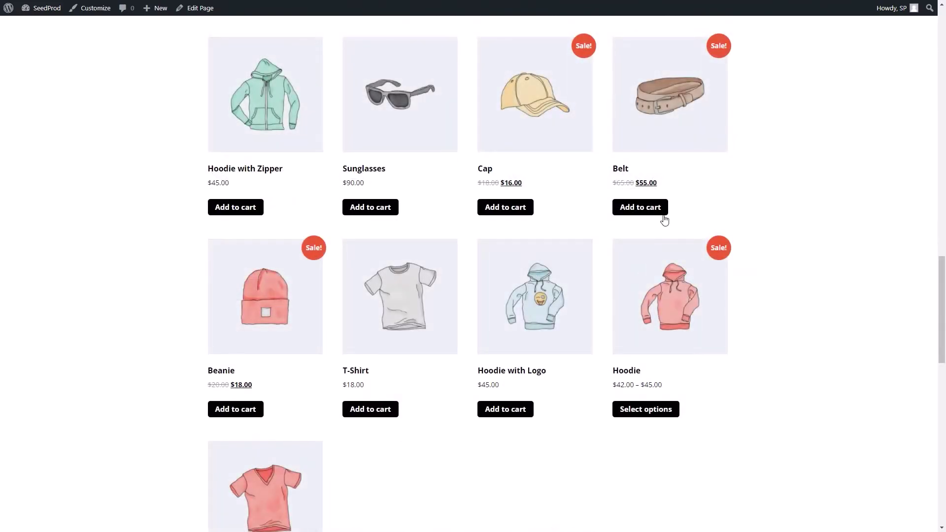
{"action": "left_click", "coordinate": [660, 212]}
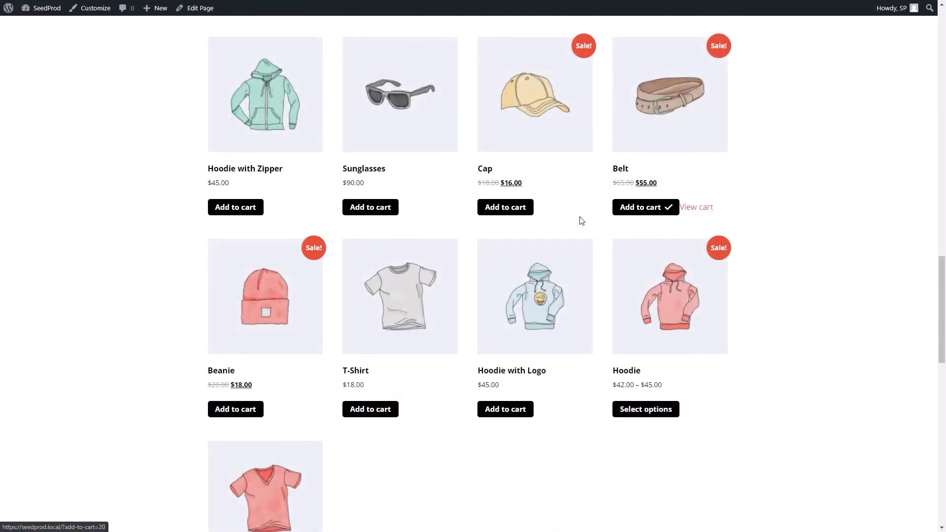
{"action": "left_click", "coordinate": [380, 211]}
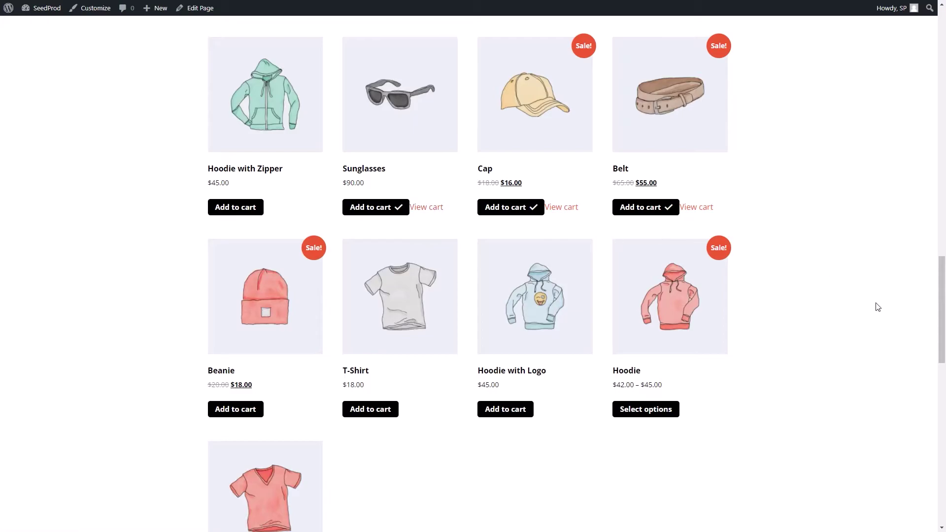
{"action": "left_click_drag", "start_coordinate": [941, 327], "coordinate": [939, 153]}
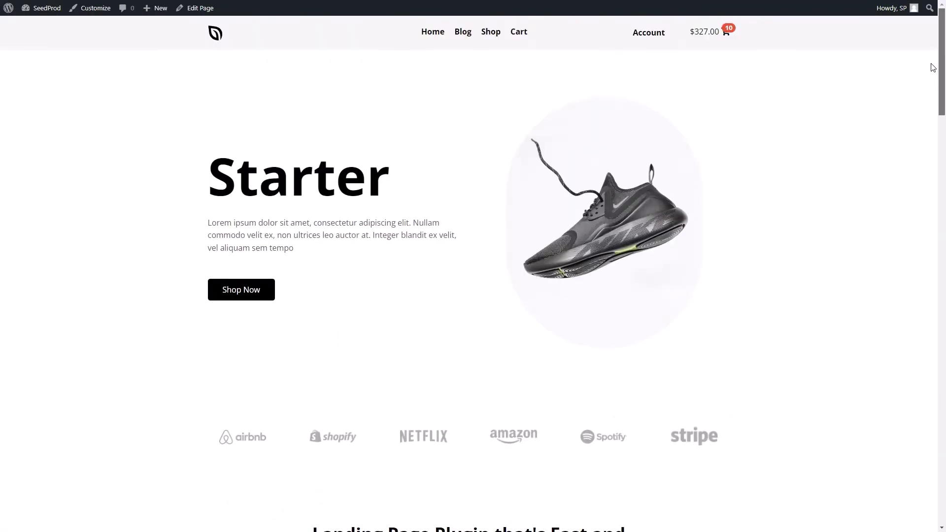
{"action": "left_click_drag", "start_coordinate": [680, 38], "coordinate": [741, 31]}
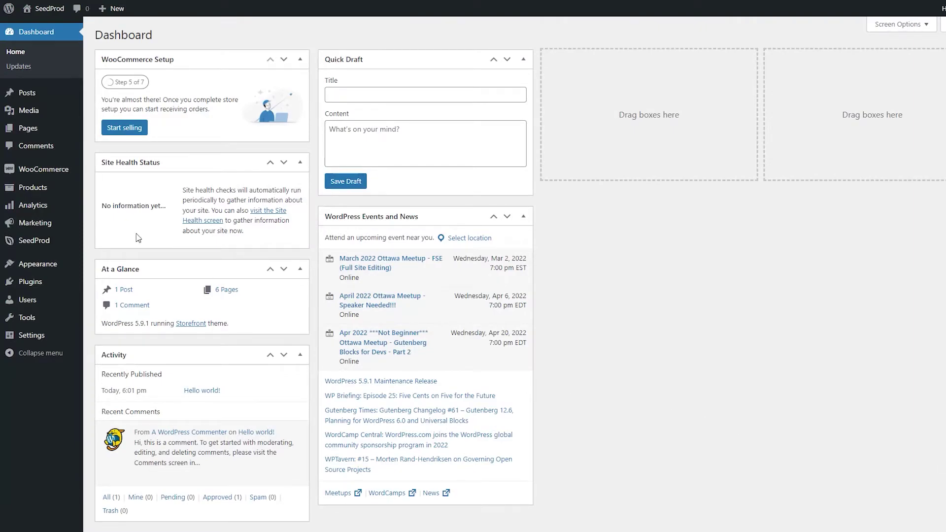
- Import the WooCommerce Starter Theme from the Theme Builder's Themes gallery
{"action": "mouse_move", "coordinate": [32, 243]}
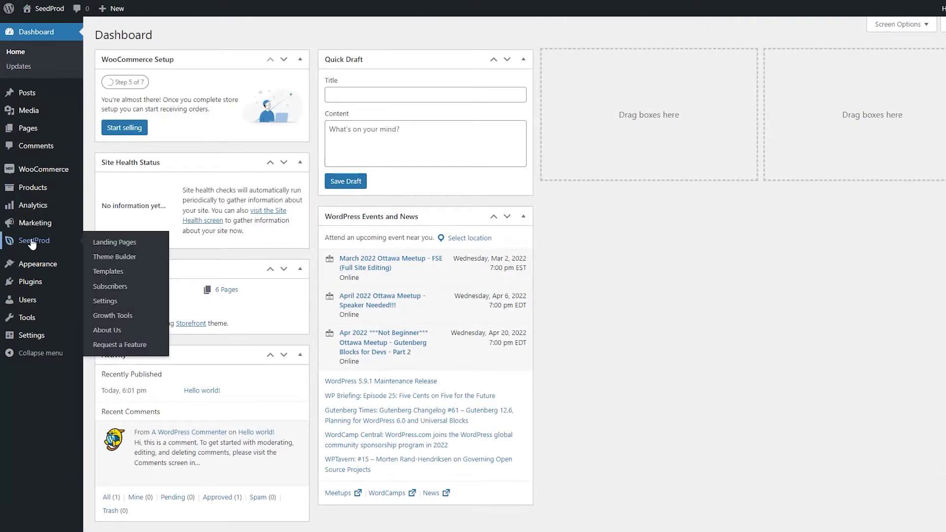
{"action": "left_click", "coordinate": [114, 257]}
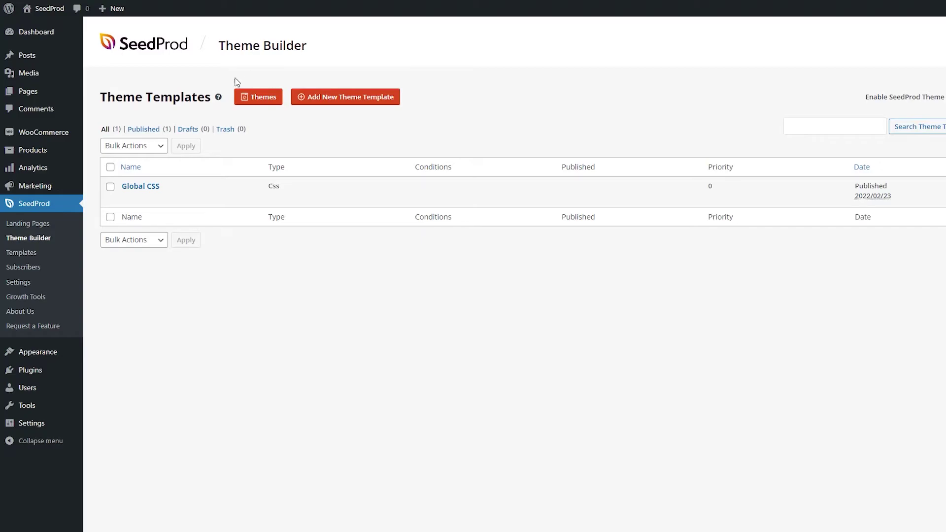
{"action": "left_click", "coordinate": [263, 99]}
{"action": "scroll", "coordinate": [747, 113], "scroll_direction": "down", "scroll_amount": 5}
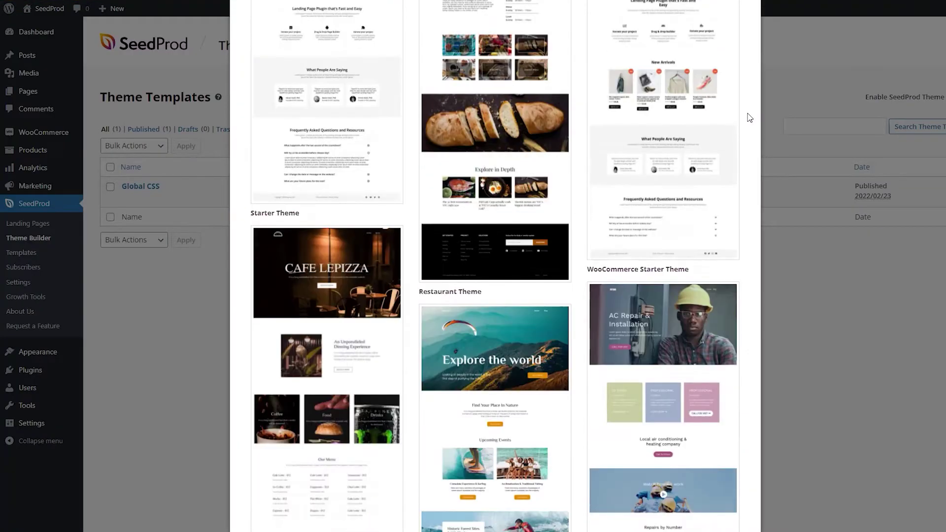
{"action": "scroll", "coordinate": [743, 124], "scroll_direction": "down", "scroll_amount": 10}
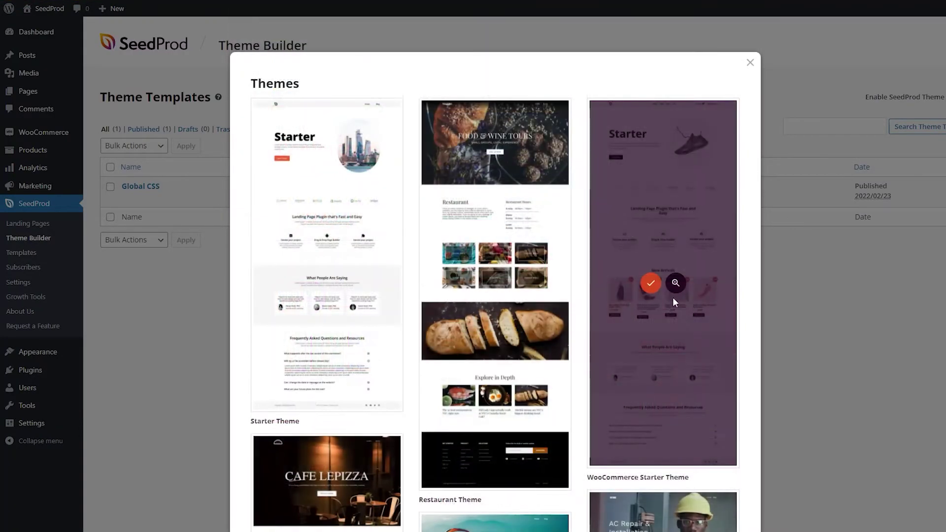
{"action": "mouse_move", "coordinate": [679, 374]}
{"action": "left_click", "coordinate": [650, 284]}
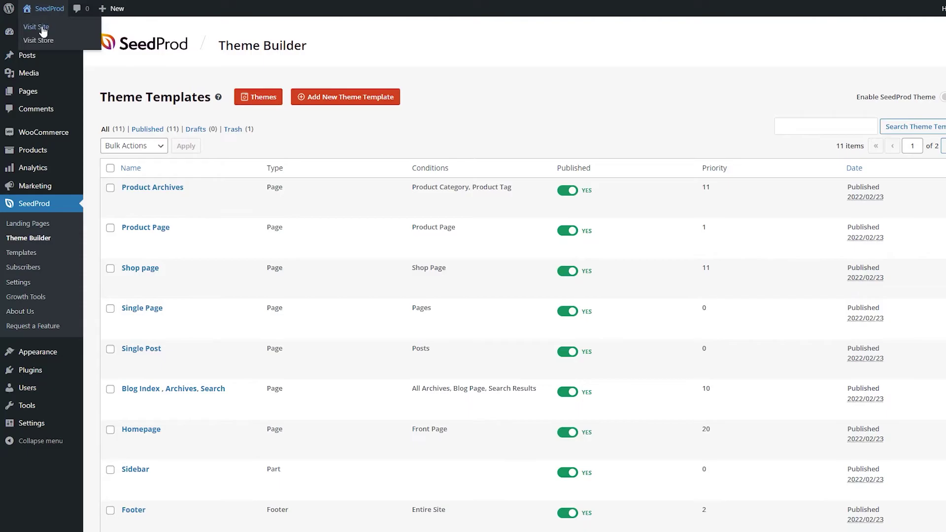
- Browse the live site homepage and expand the first FAQ answer
{"action": "left_click", "coordinate": [43, 28]}
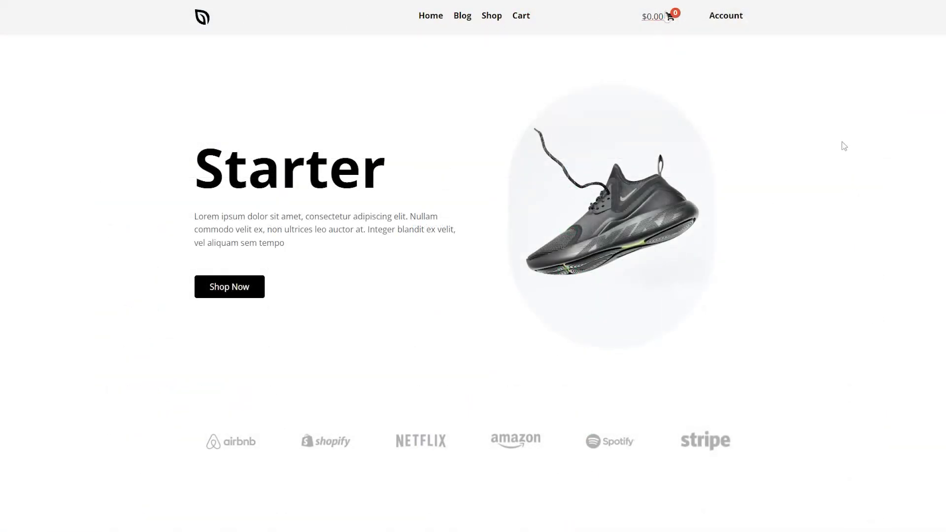
{"action": "scroll", "coordinate": [473, 266], "scroll_direction": "down", "scroll_amount": 5}
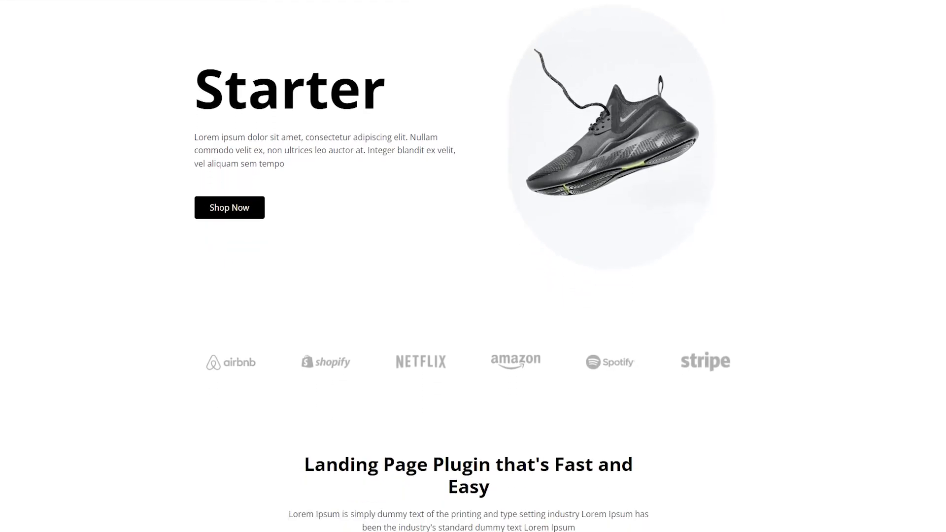
{"action": "scroll", "coordinate": [473, 266], "scroll_direction": "down", "scroll_amount": 10}
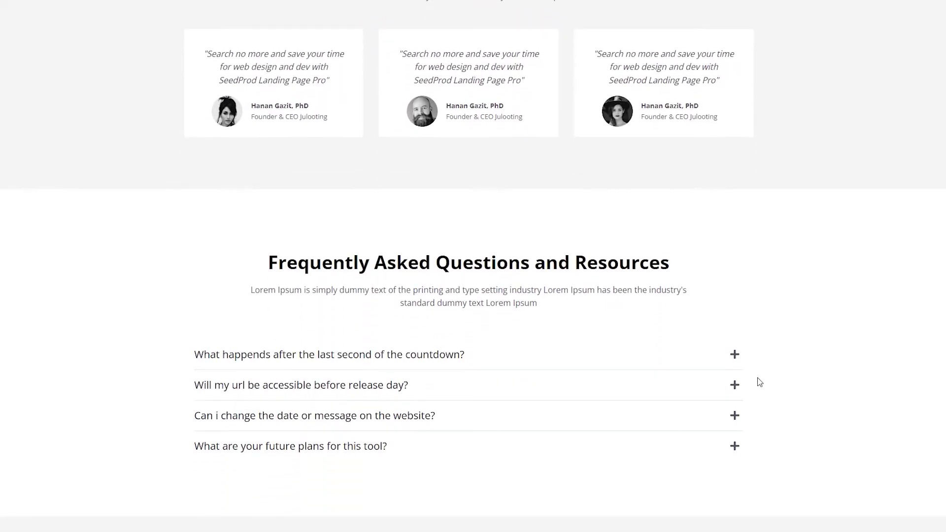
{"action": "left_click", "coordinate": [733, 354]}
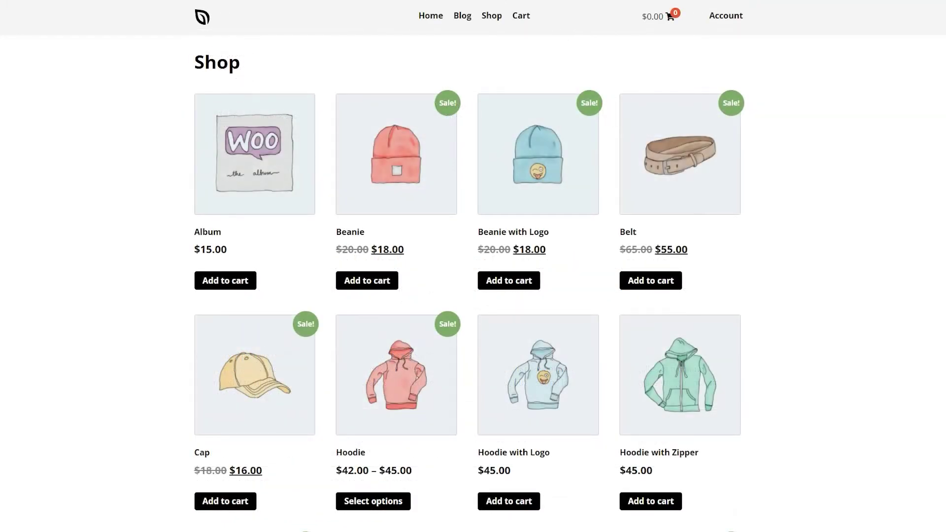
{"action": "scroll", "coordinate": [473, 266], "scroll_direction": "down", "scroll_amount": 7}
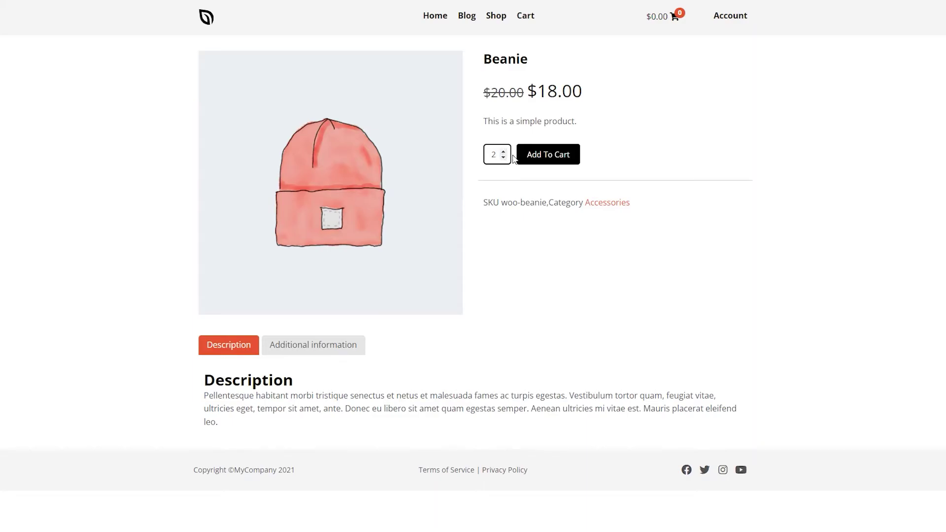
- Adjust the Beanies in the cart down to 5 totalling $90.00, then go to the My account login page
{"action": "left_click", "coordinate": [561, 157]}
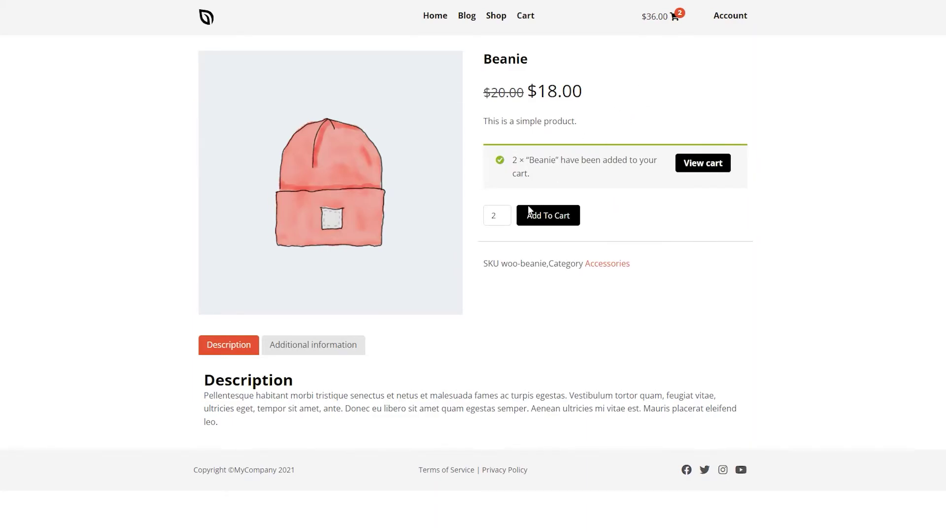
{"action": "left_click", "coordinate": [504, 218]}
{"action": "left_click", "coordinate": [536, 214]}
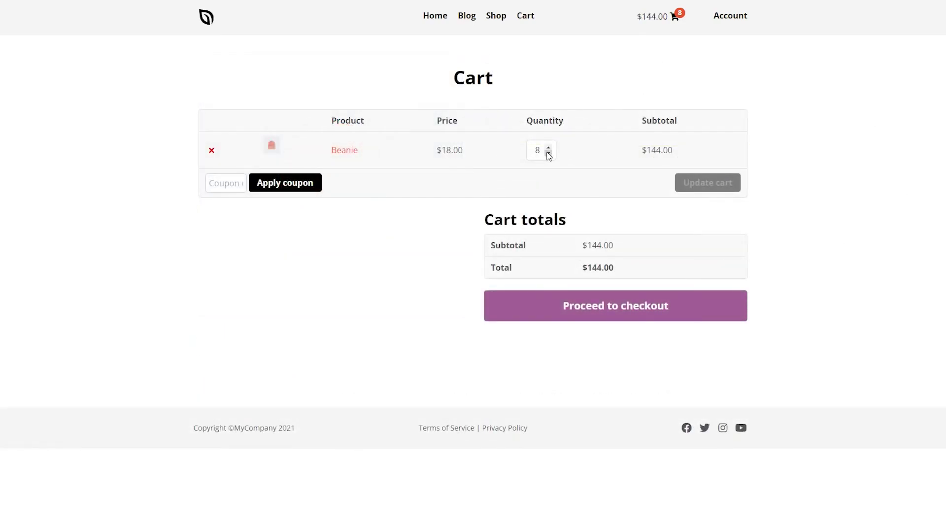
{"action": "left_click", "coordinate": [548, 154]}
{"action": "left_click", "coordinate": [548, 153]}
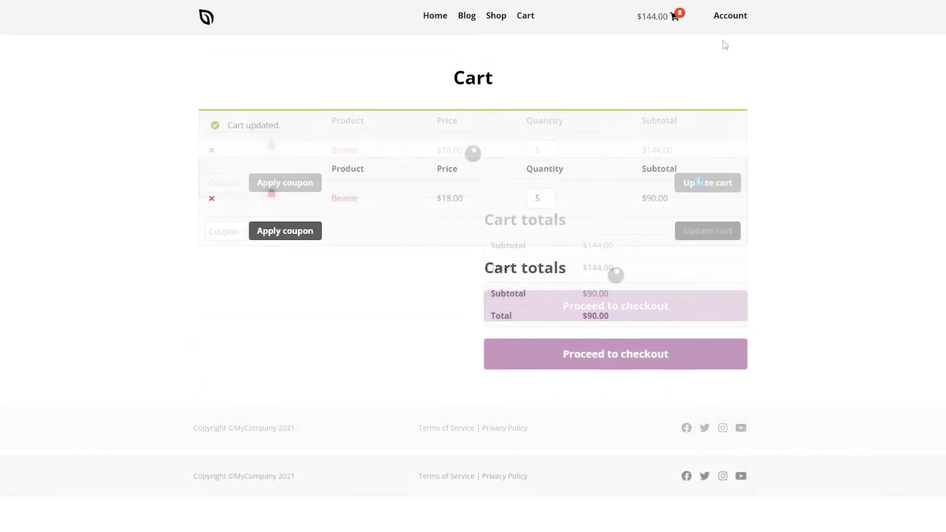
{"action": "left_click", "coordinate": [731, 17]}
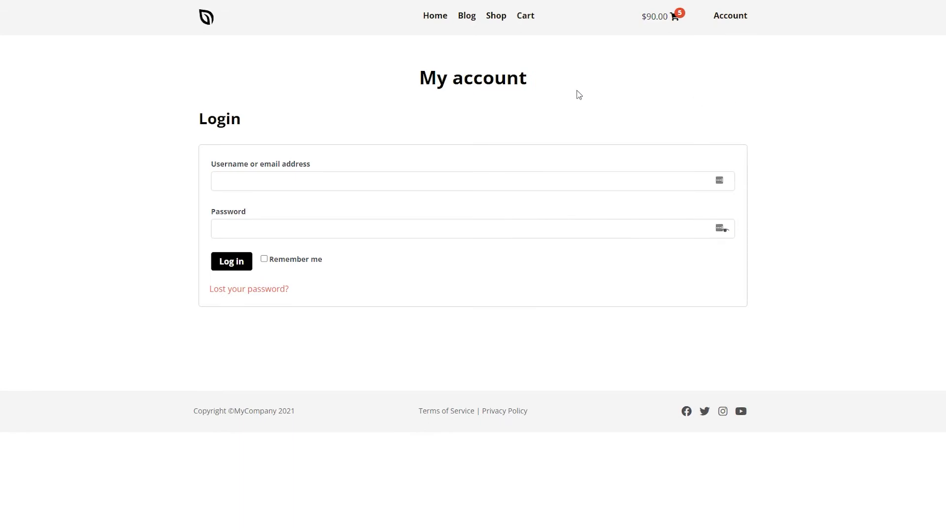